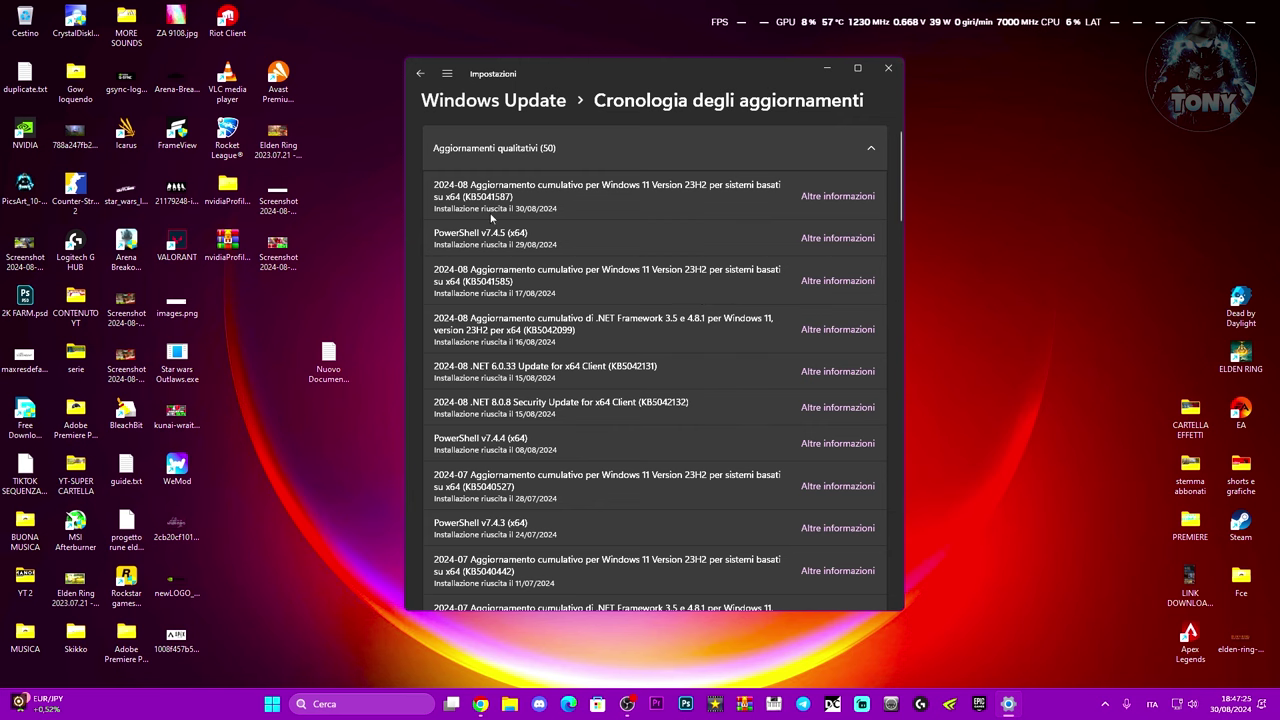
Minimize the update history, search Windows for "risolu" and open Altri strumenti di risoluzione dei problemi in the troubleshooting settings
drag(658, 77, 690, 74)
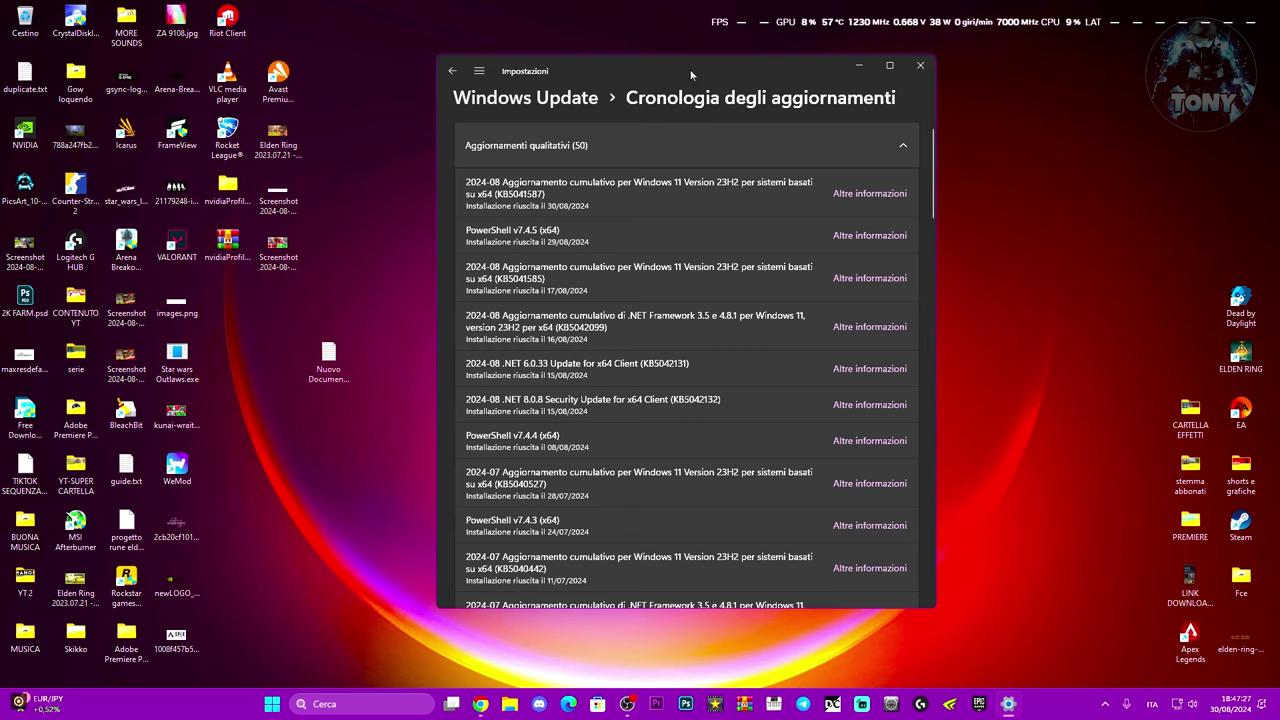
click(857, 66)
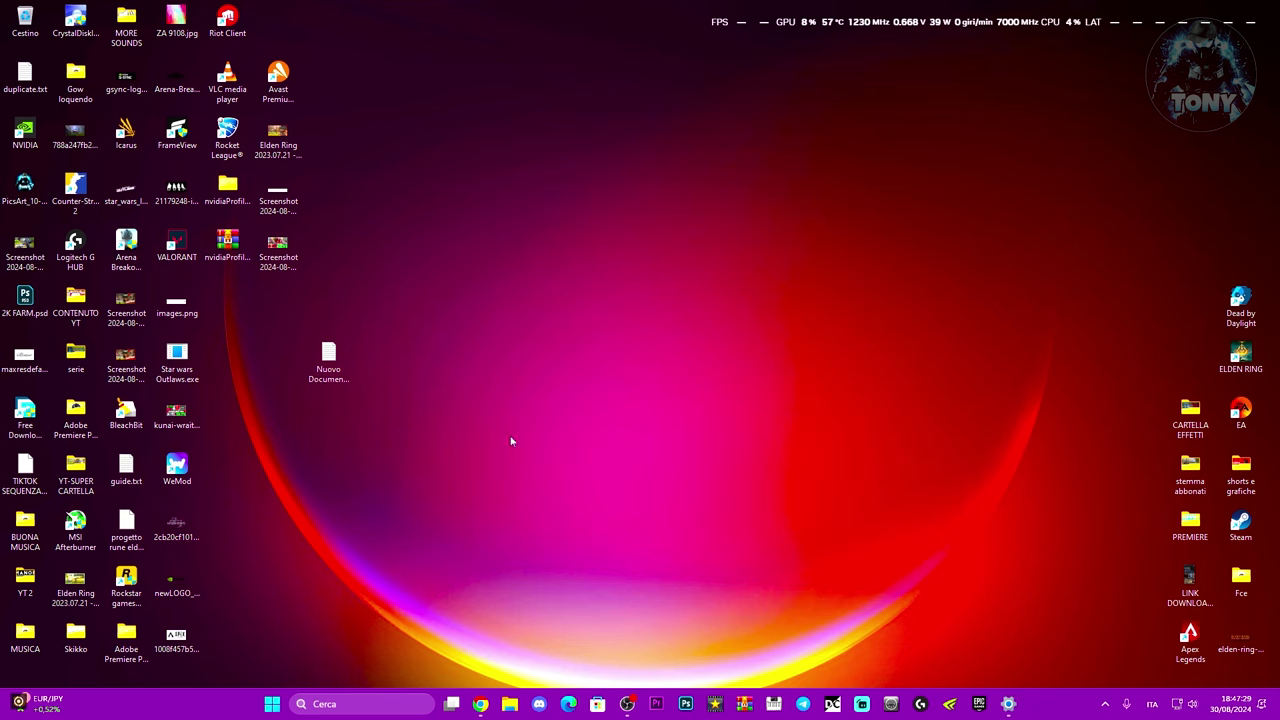
click(405, 704)
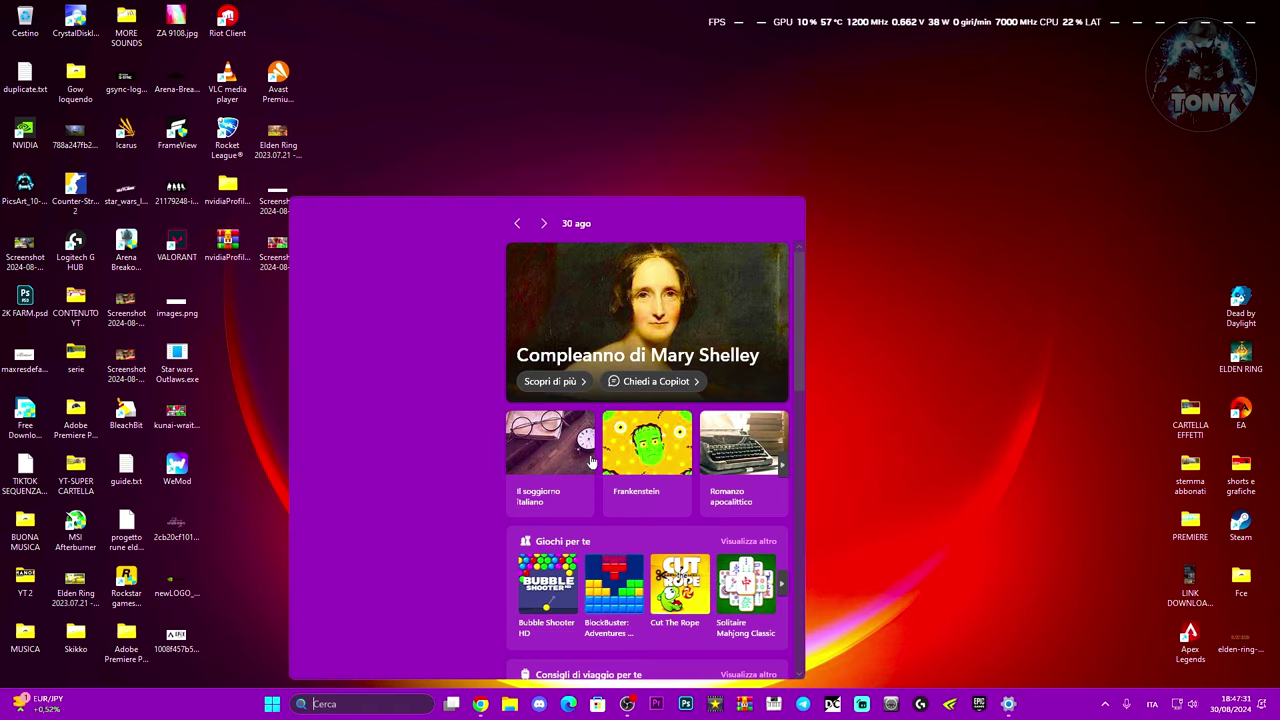
text(risolu)
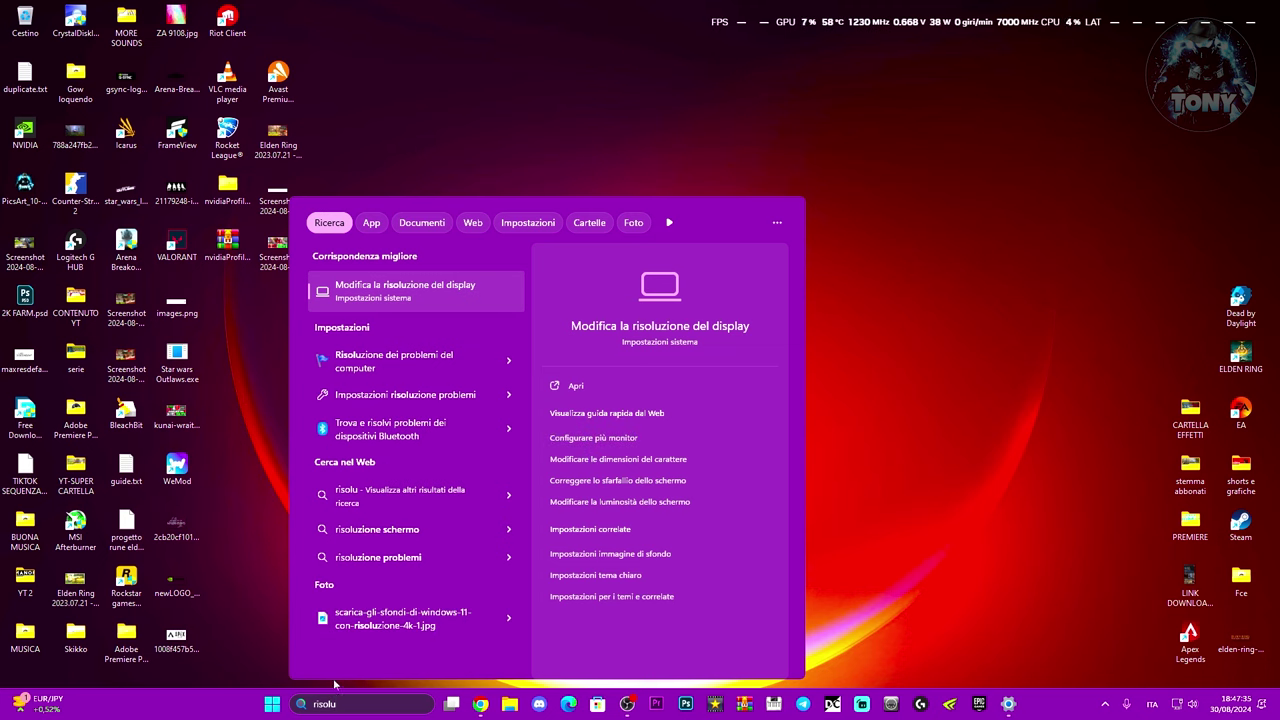
click(403, 395)
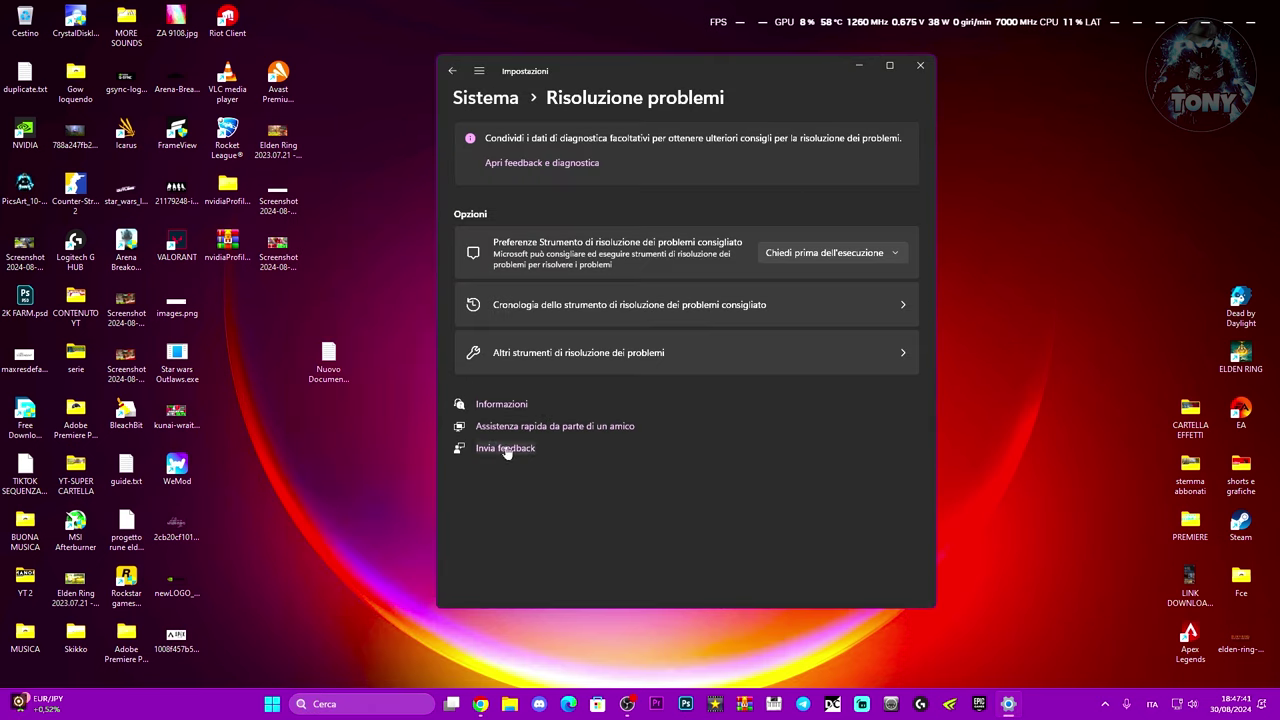
click(779, 351)
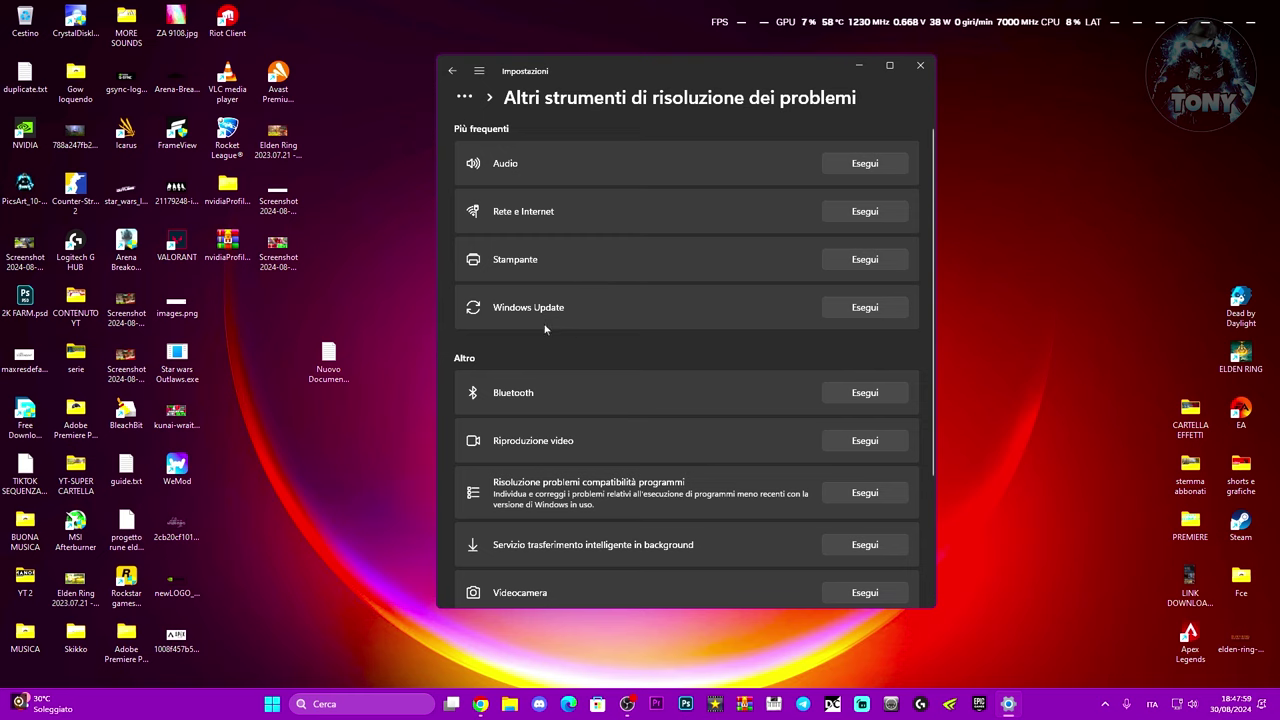
Run the Windows Update troubleshooter, answer Sì to the problem being solved, and close the troubleshooter and Settings
click(840, 307)
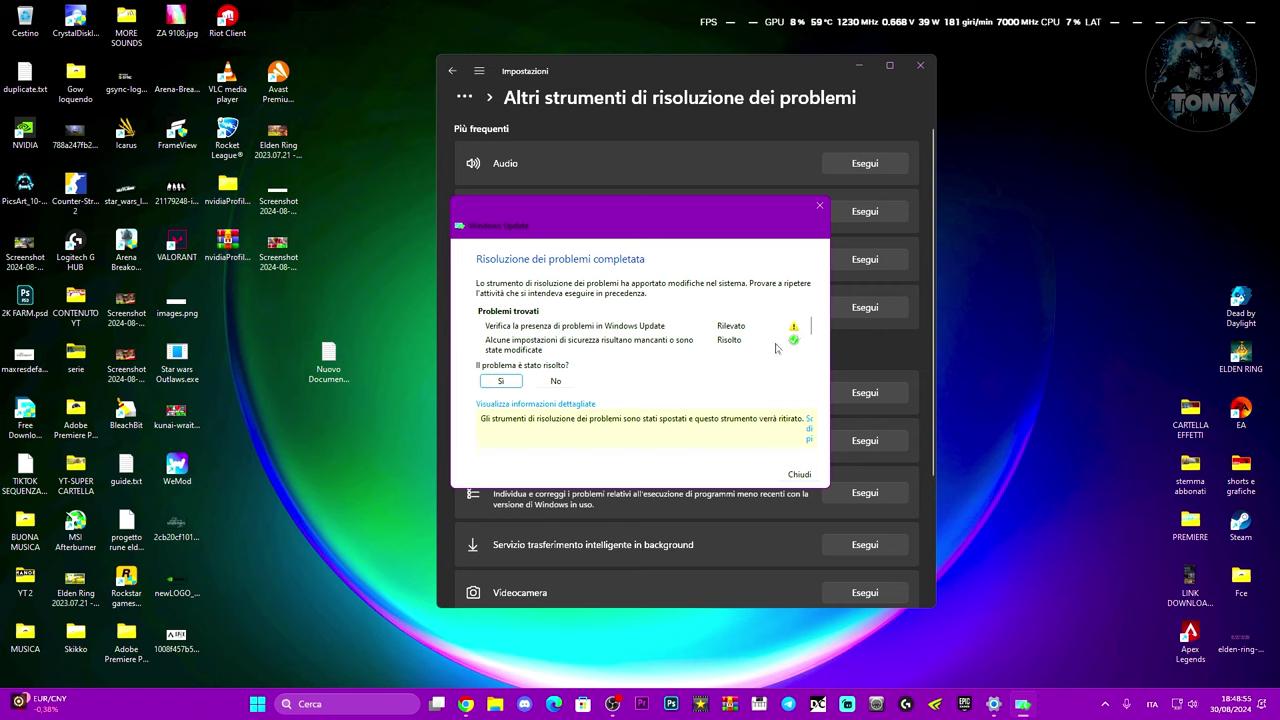
click(490, 385)
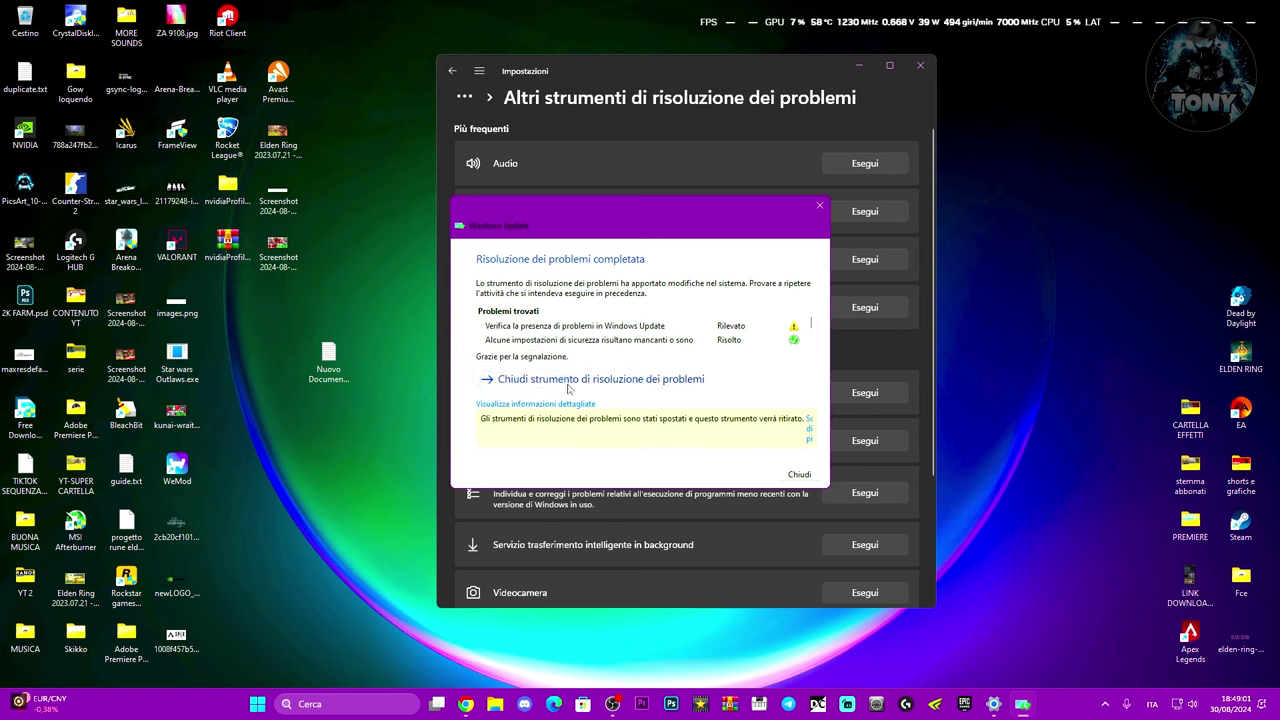
click(568, 386)
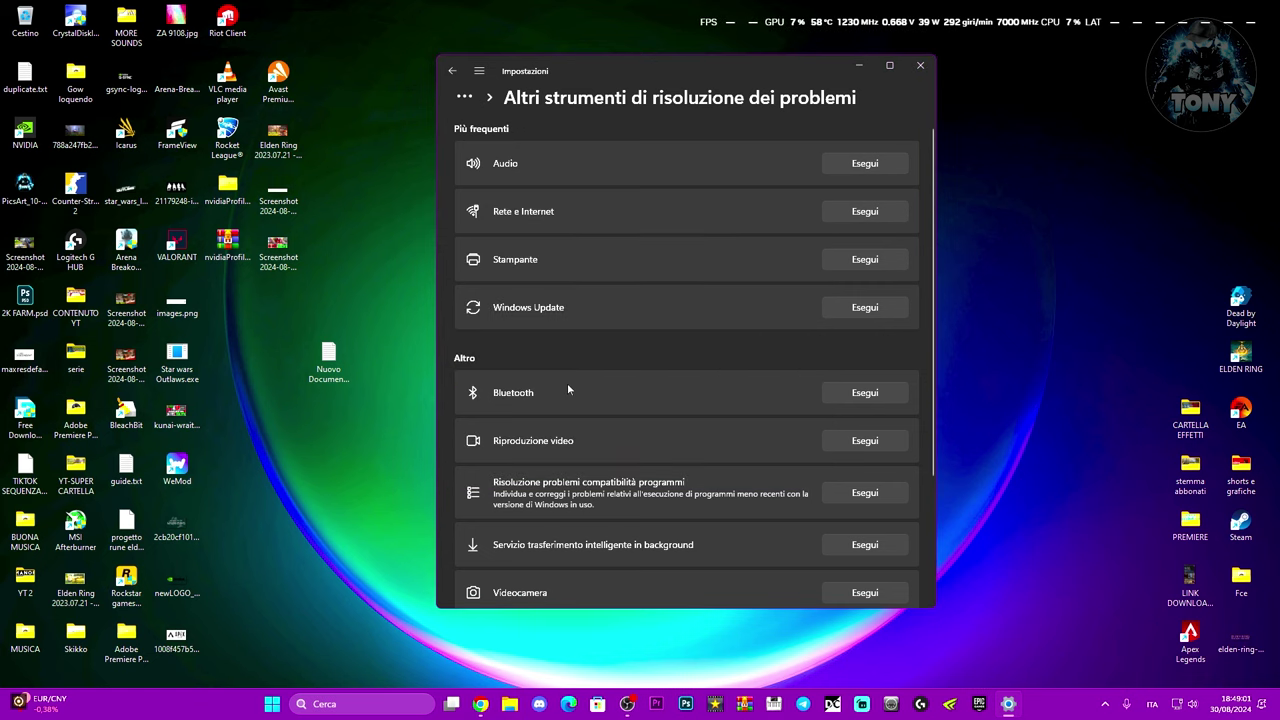
click(920, 65)
Open Windows PowerShell as administrator and run sfc /scannow
click(360, 704)
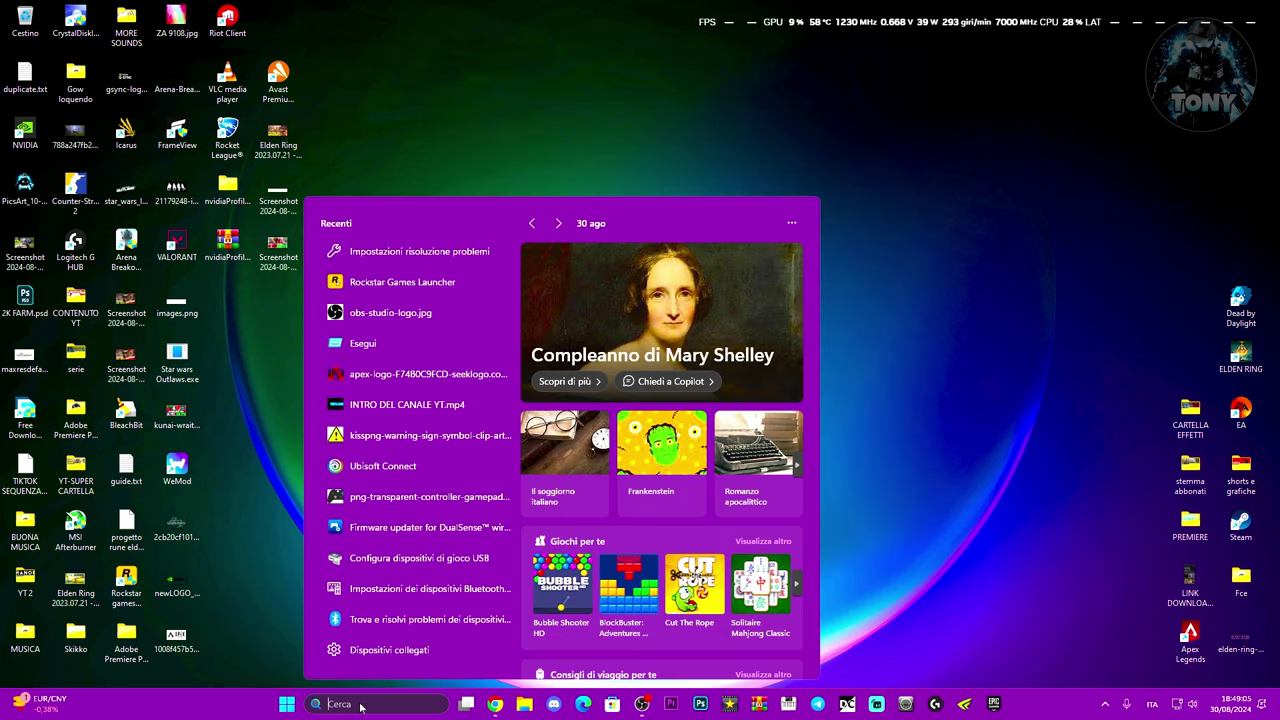
text(power)
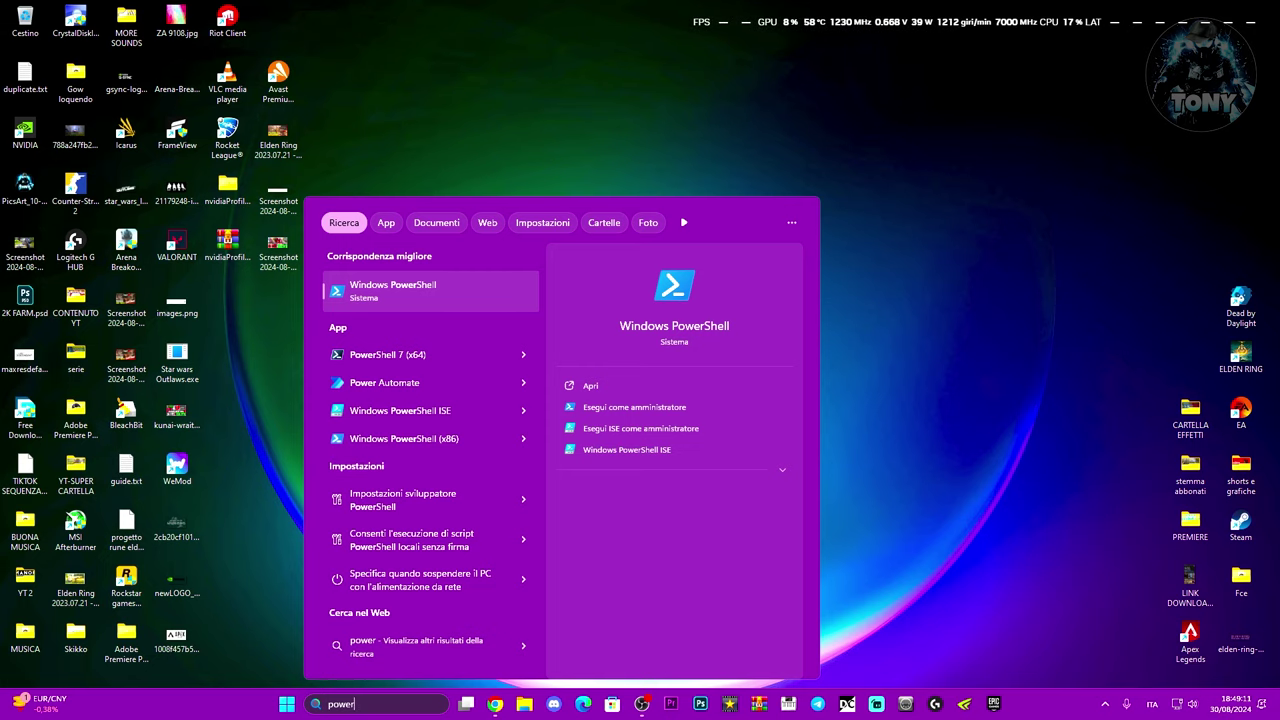
right_click(406, 290)
click(454, 300)
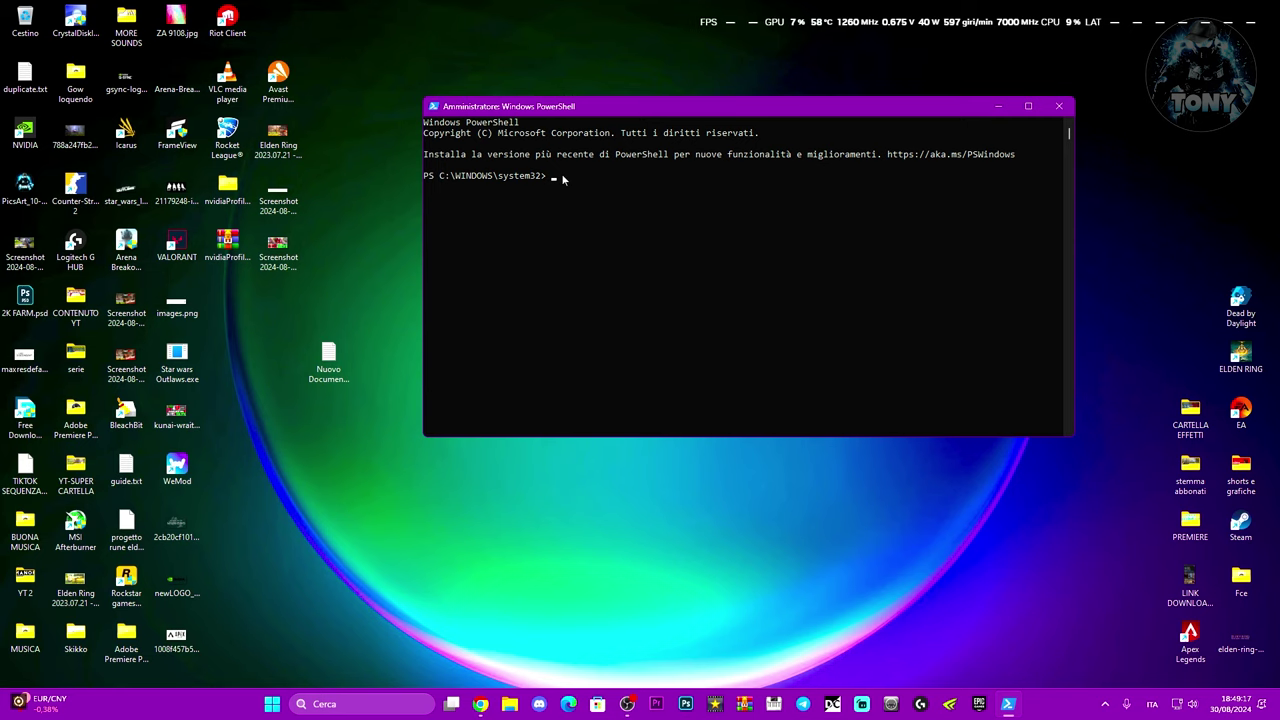
text(sfc /scannow)
key(Return)
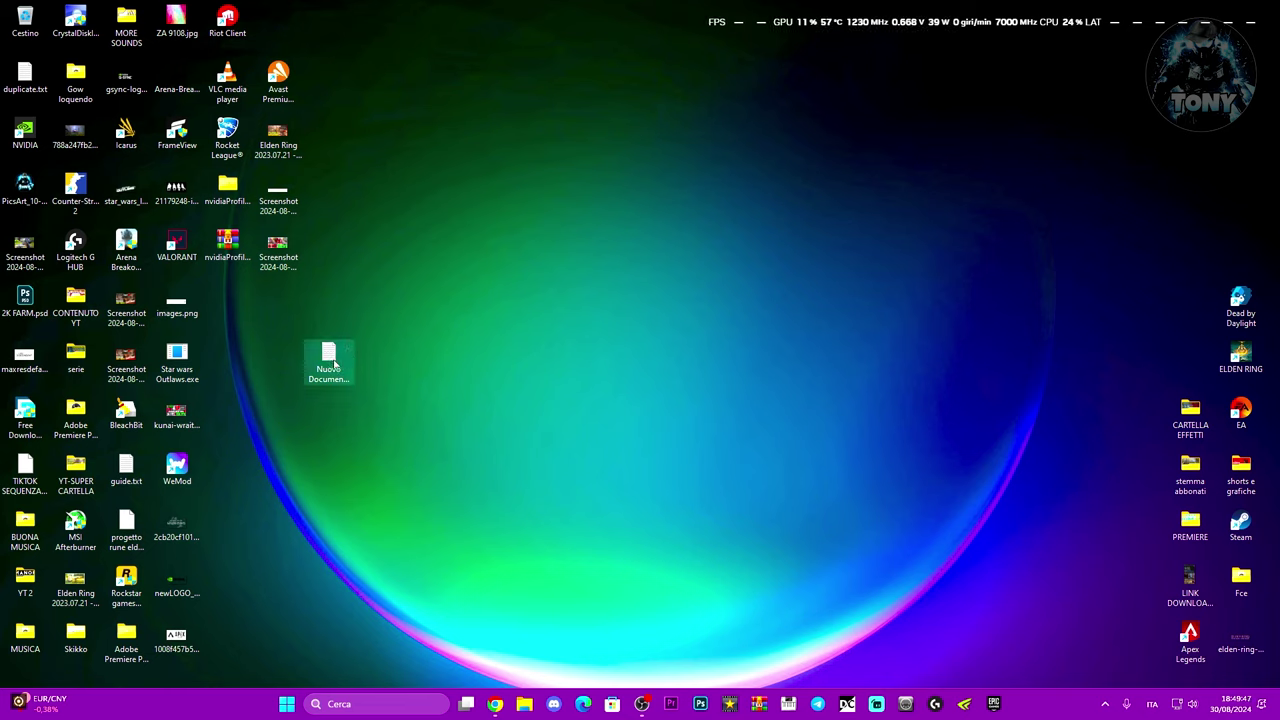
Move the text document Nuovo Documento di testo.txt to an open area of the desktop and refresh the desktop
drag(330, 358, 583, 304)
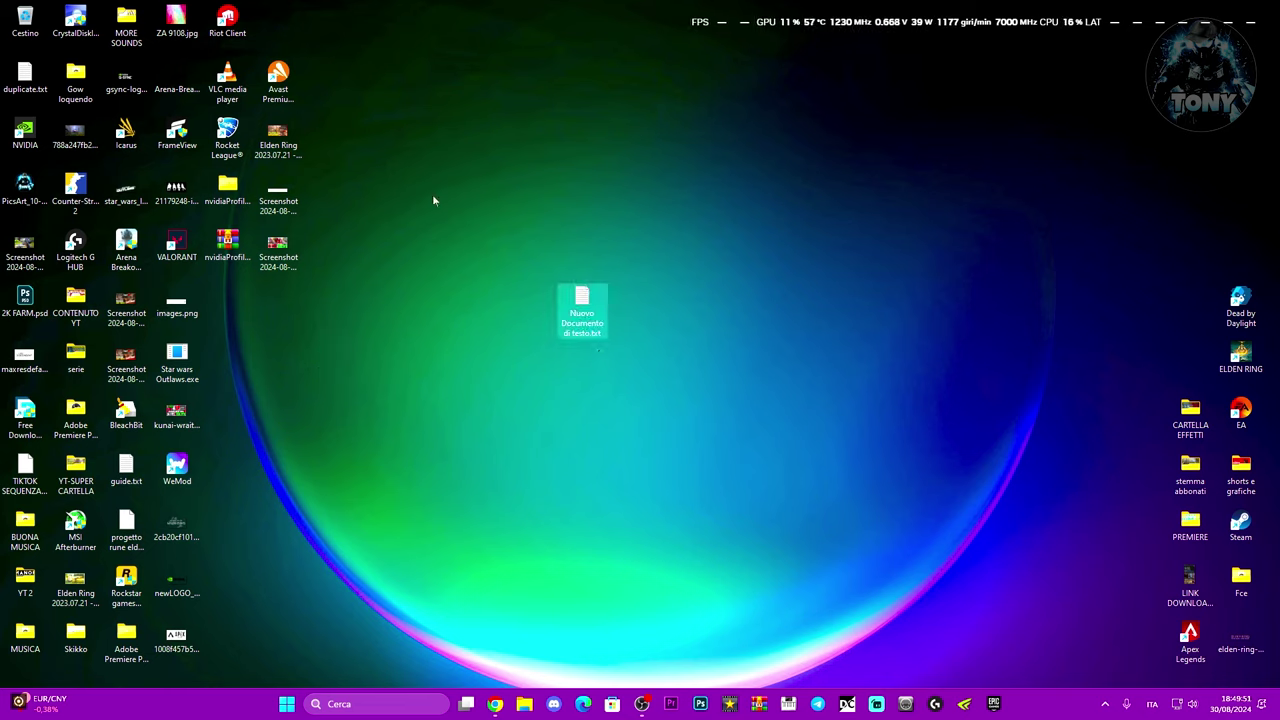
key(ctrl+z)
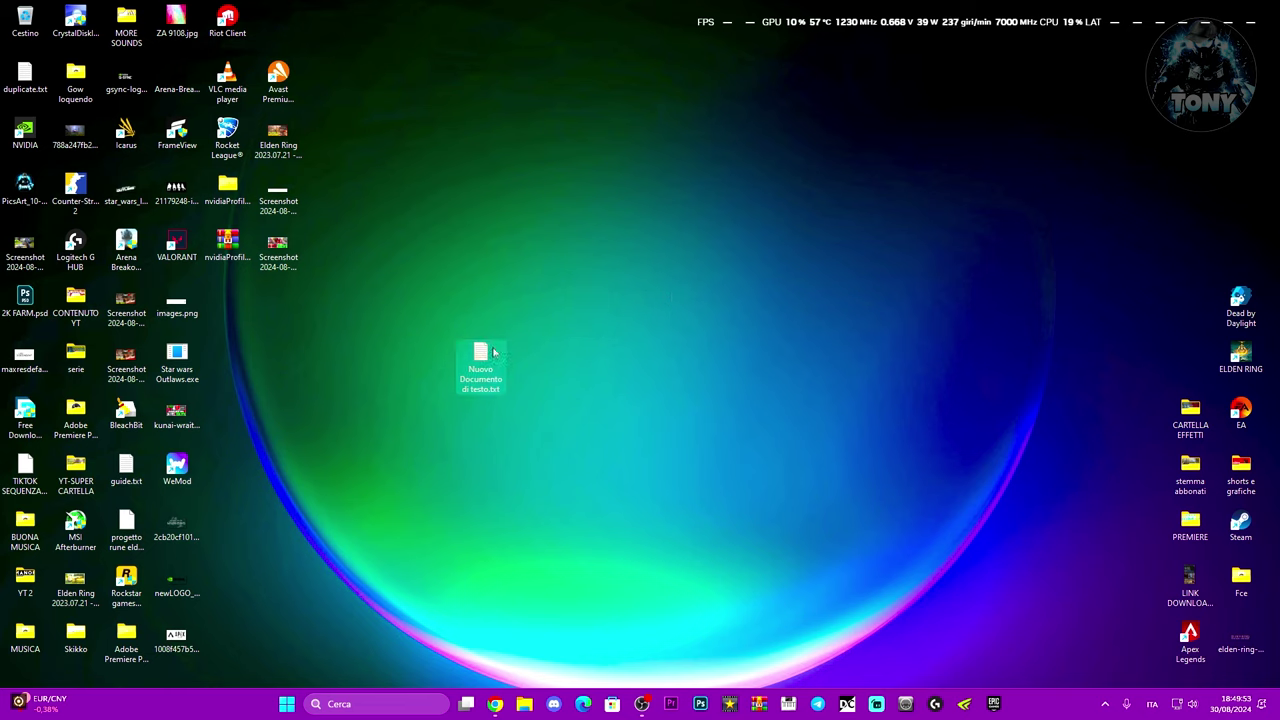
right_click(584, 247)
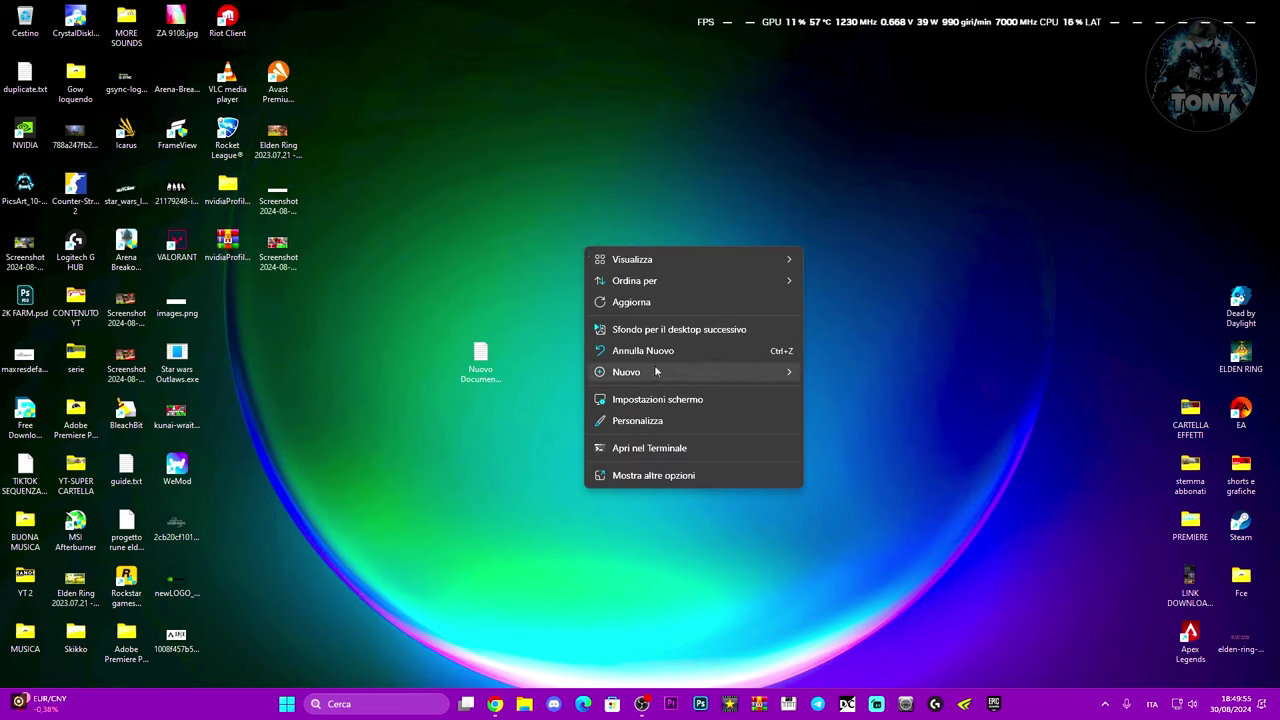
mouse_move(655, 371)
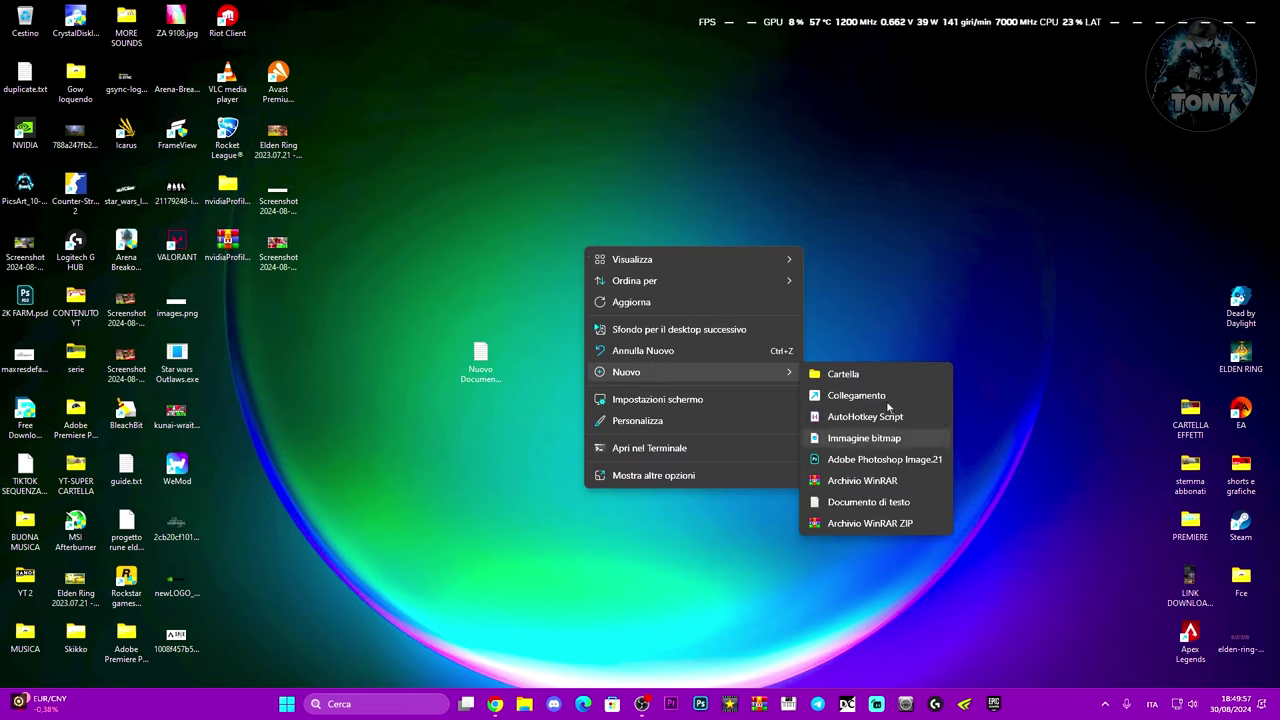
click(667, 306)
Open Nuovo Documento di testo.txt and review its full command list from net stop bits to net start cryptsvc
double_click(480, 362)
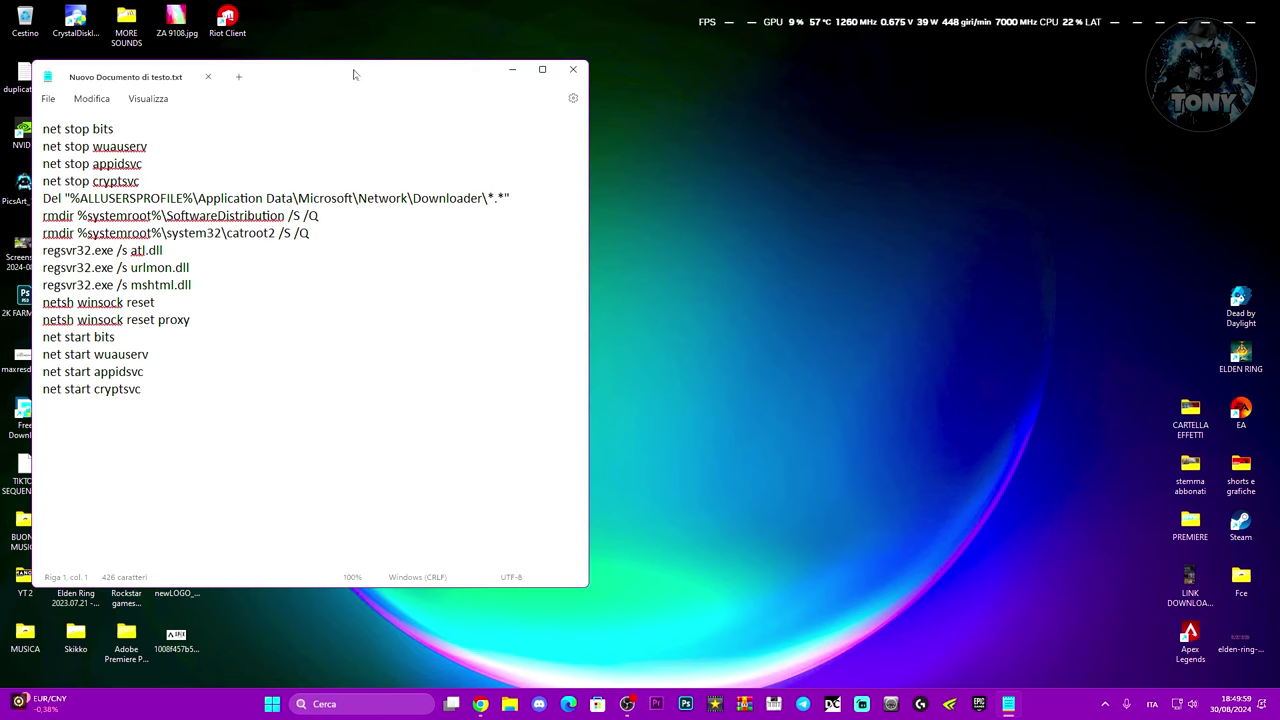
drag(353, 75, 821, 79)
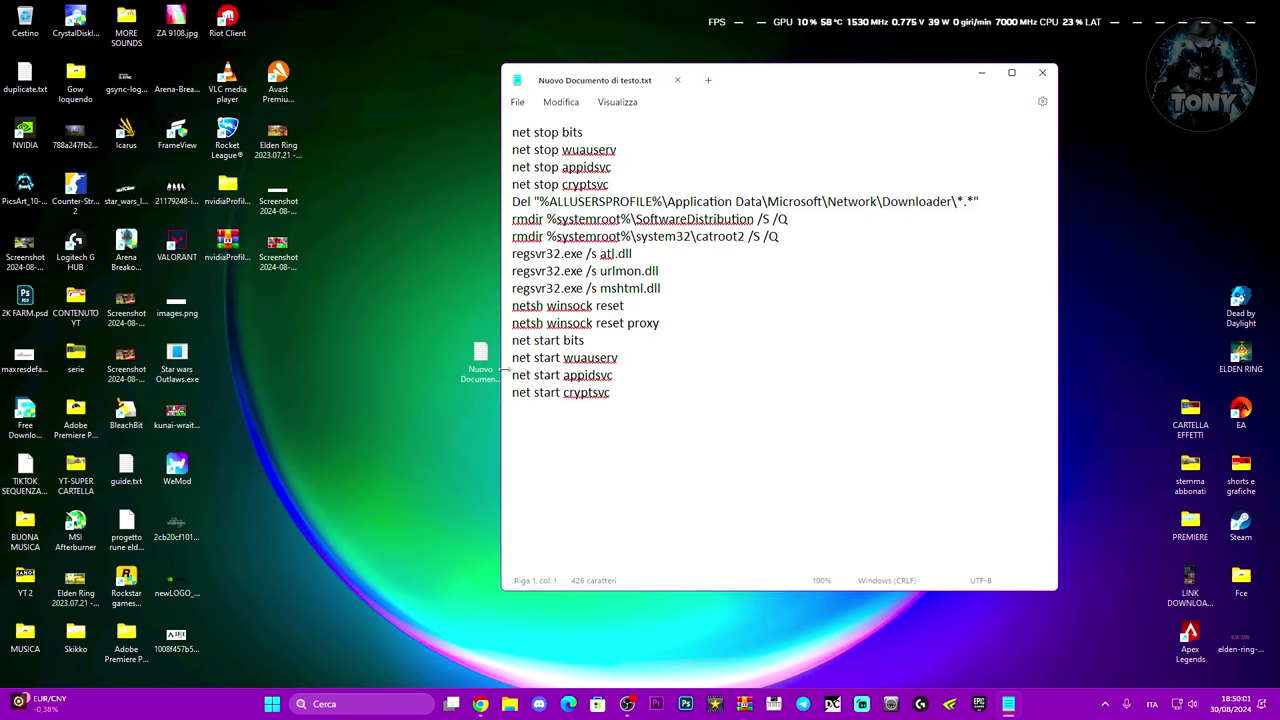
triple_click(505, 132)
click(516, 132)
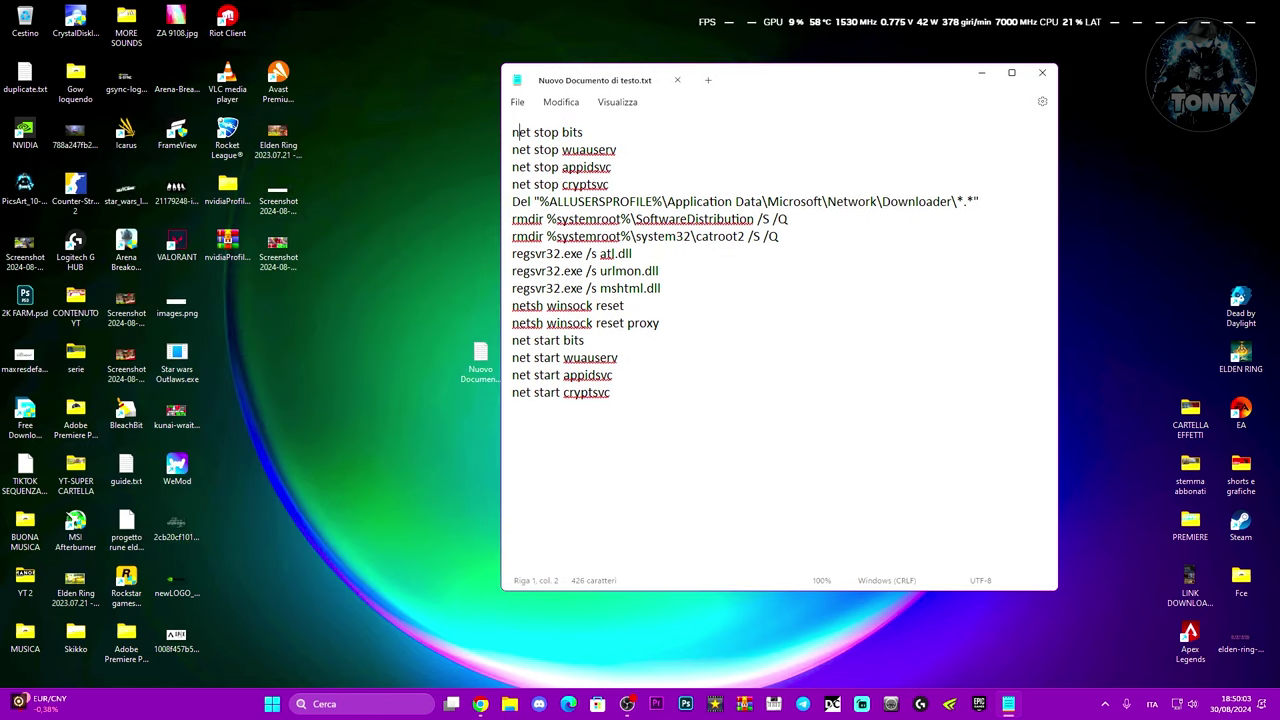
drag(513, 132, 634, 417)
click(634, 417)
drag(755, 87, 720, 123)
Start saving the text document under a new name, with the file type Tutti i file and Desktop as the location
click(481, 133)
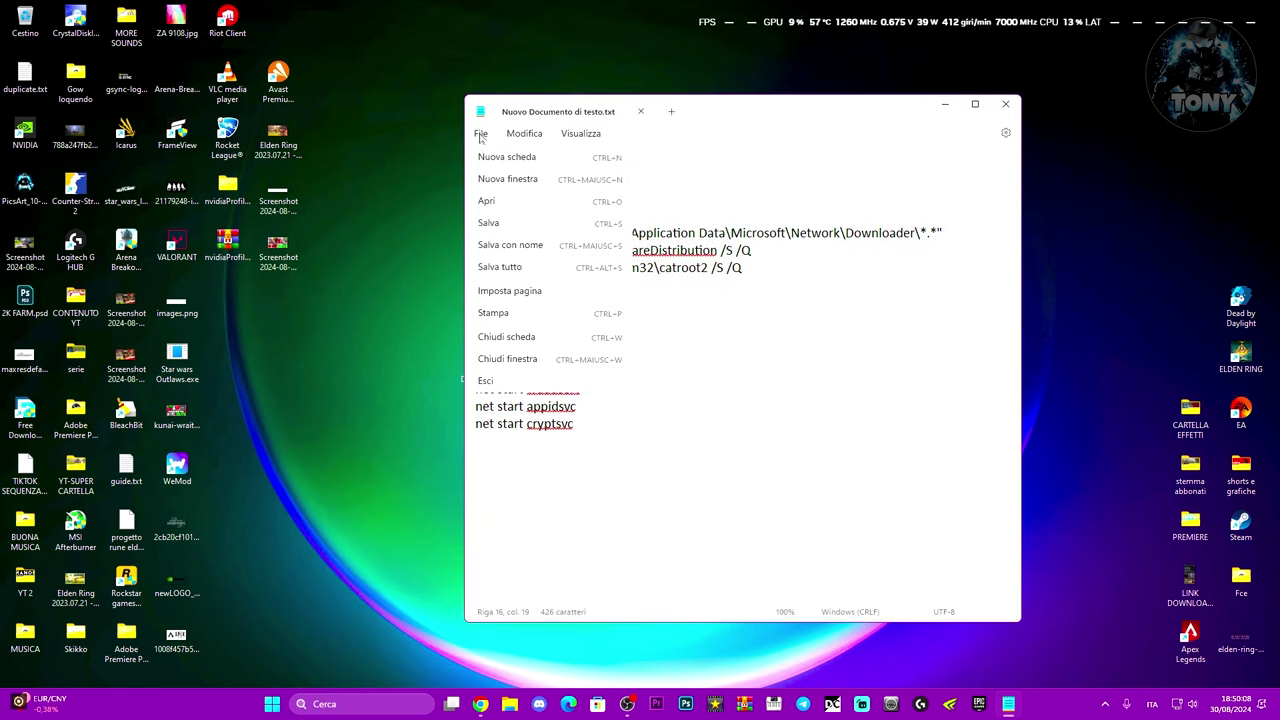
click(510, 245)
click(644, 402)
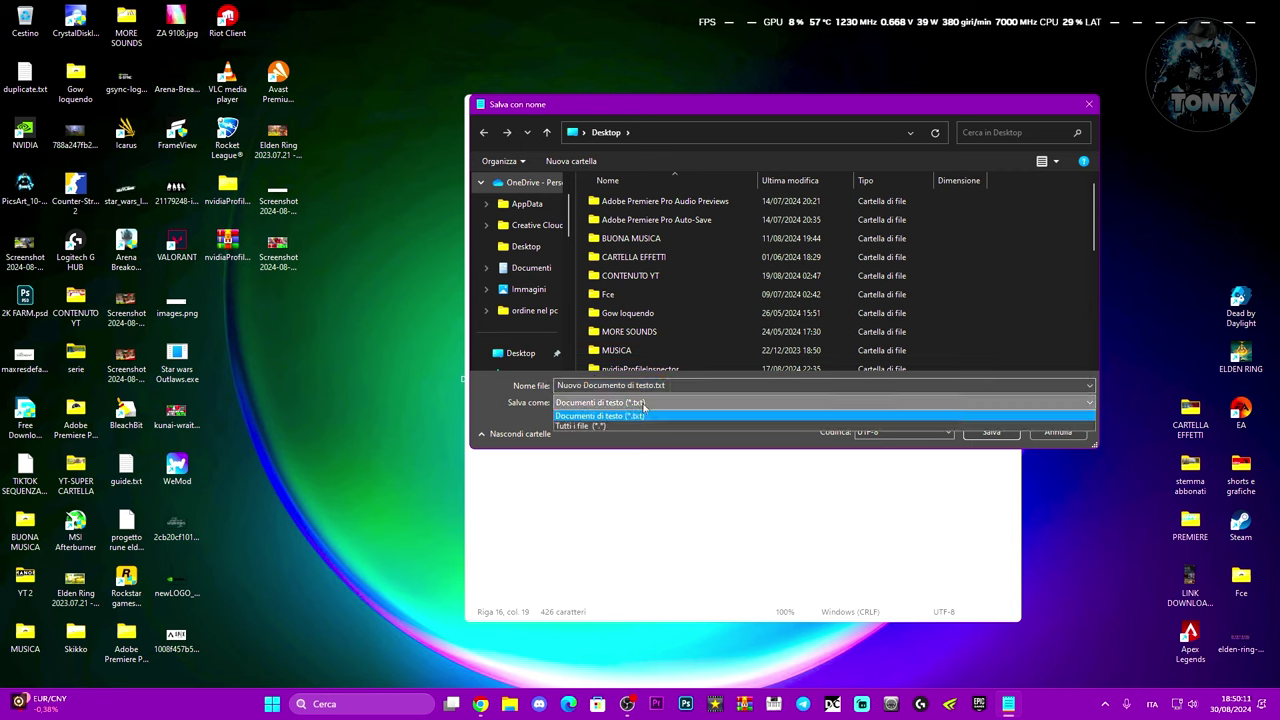
click(580, 425)
scroll(519, 243, down, 3)
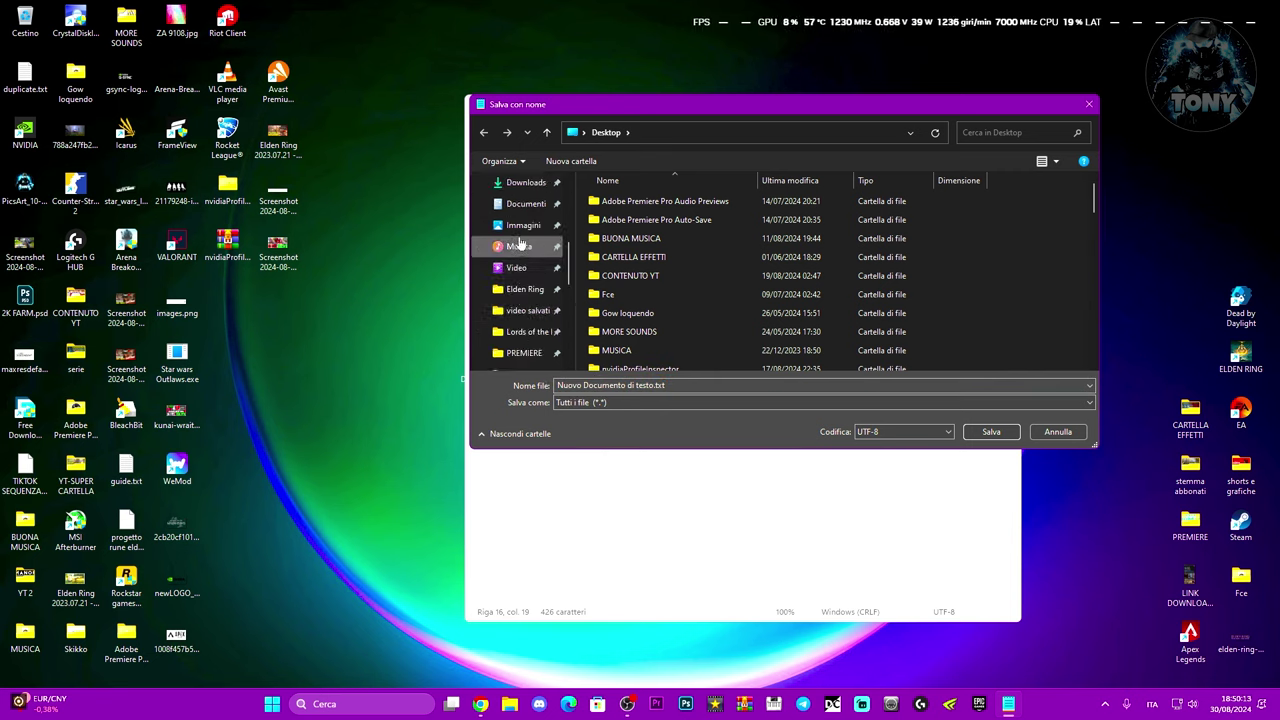
scroll(519, 243, up, 2)
click(520, 246)
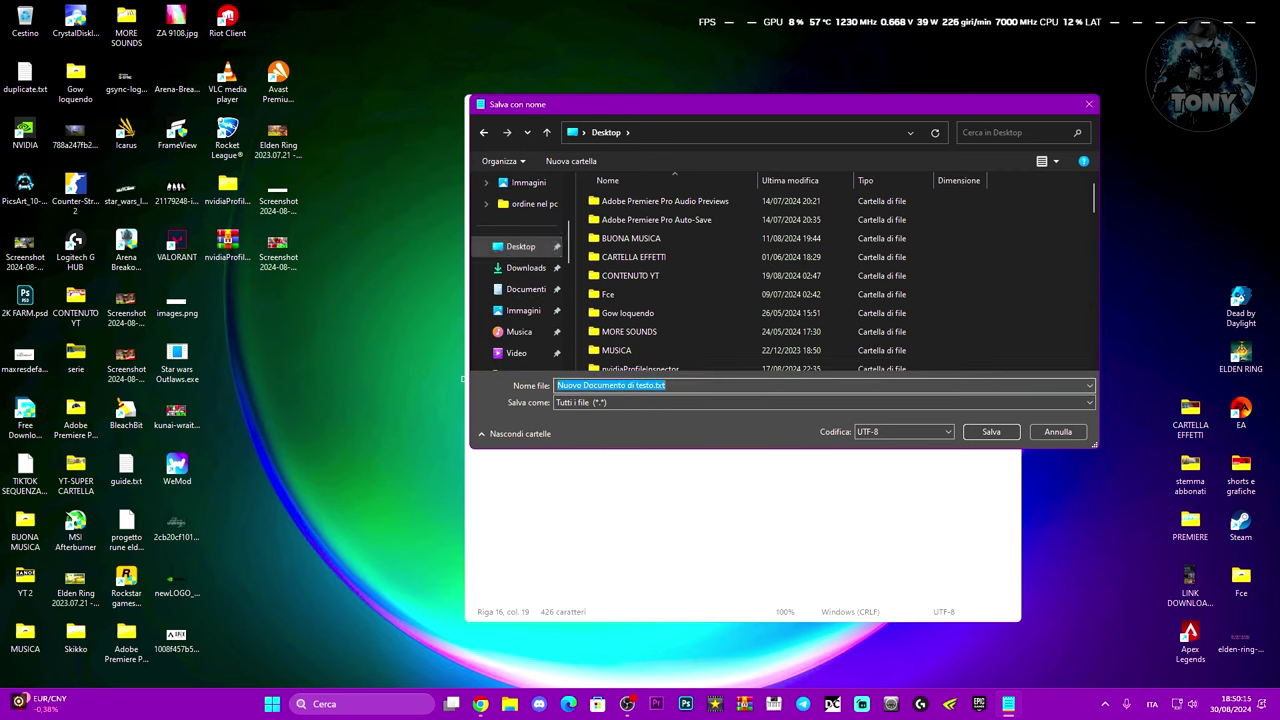
Name the file fix.bat and save it to the desktop
text(fix)
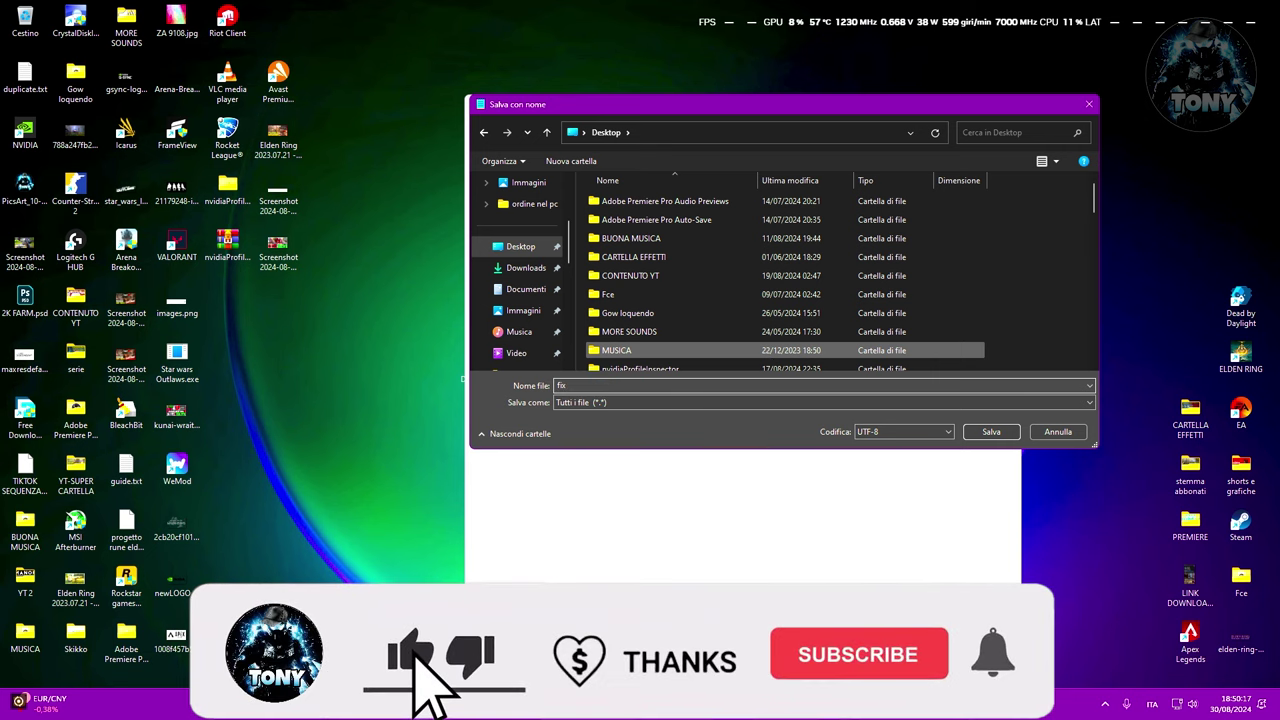
text(.bat)
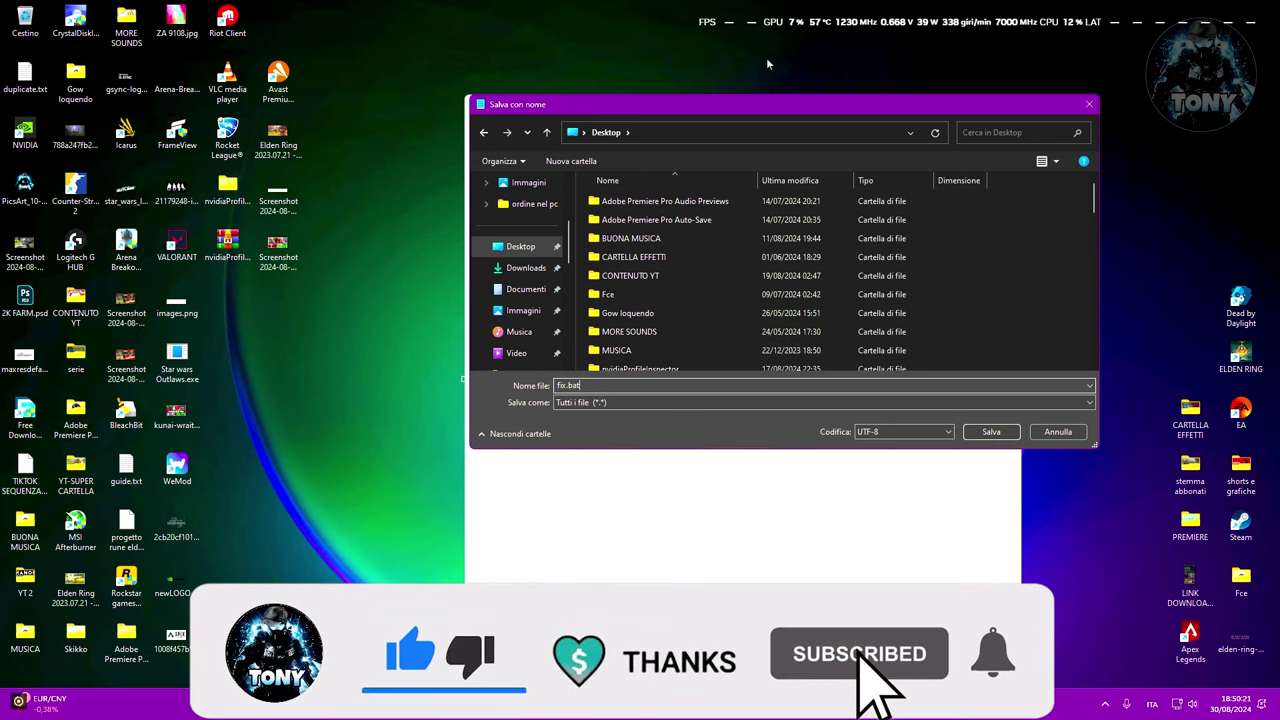
drag(725, 110, 1036, 126)
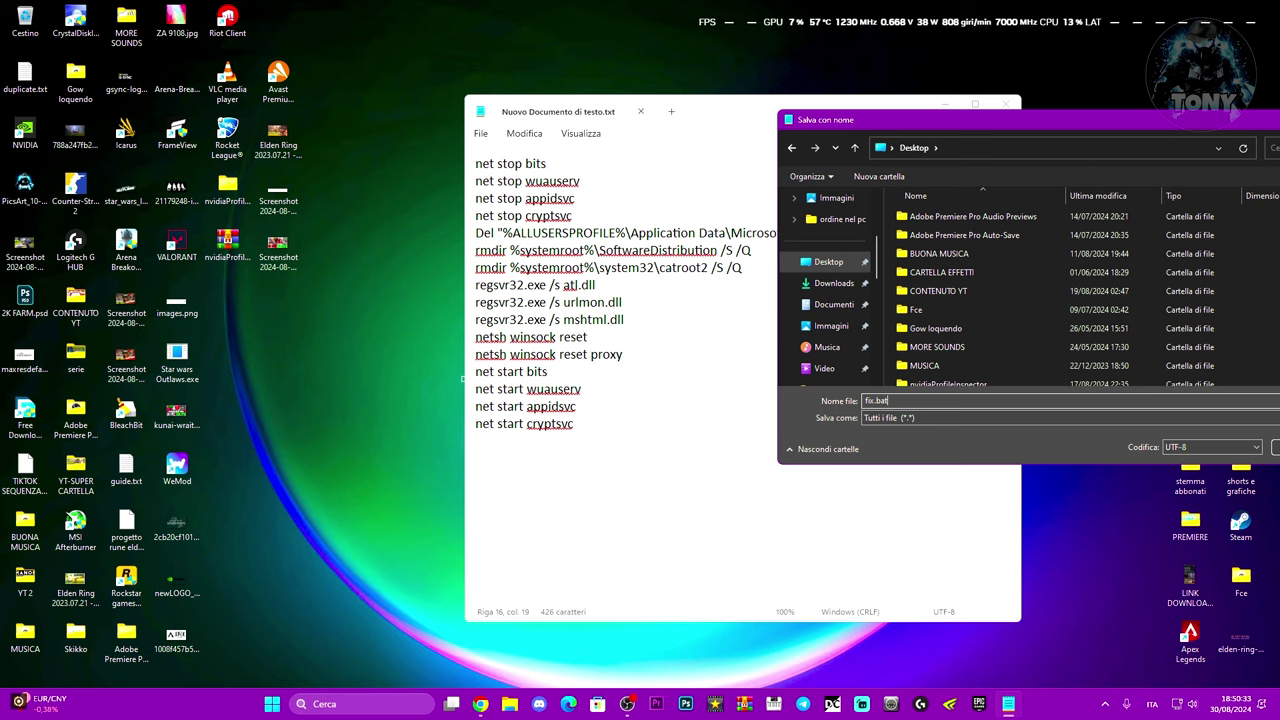
drag(1157, 119, 1173, 157)
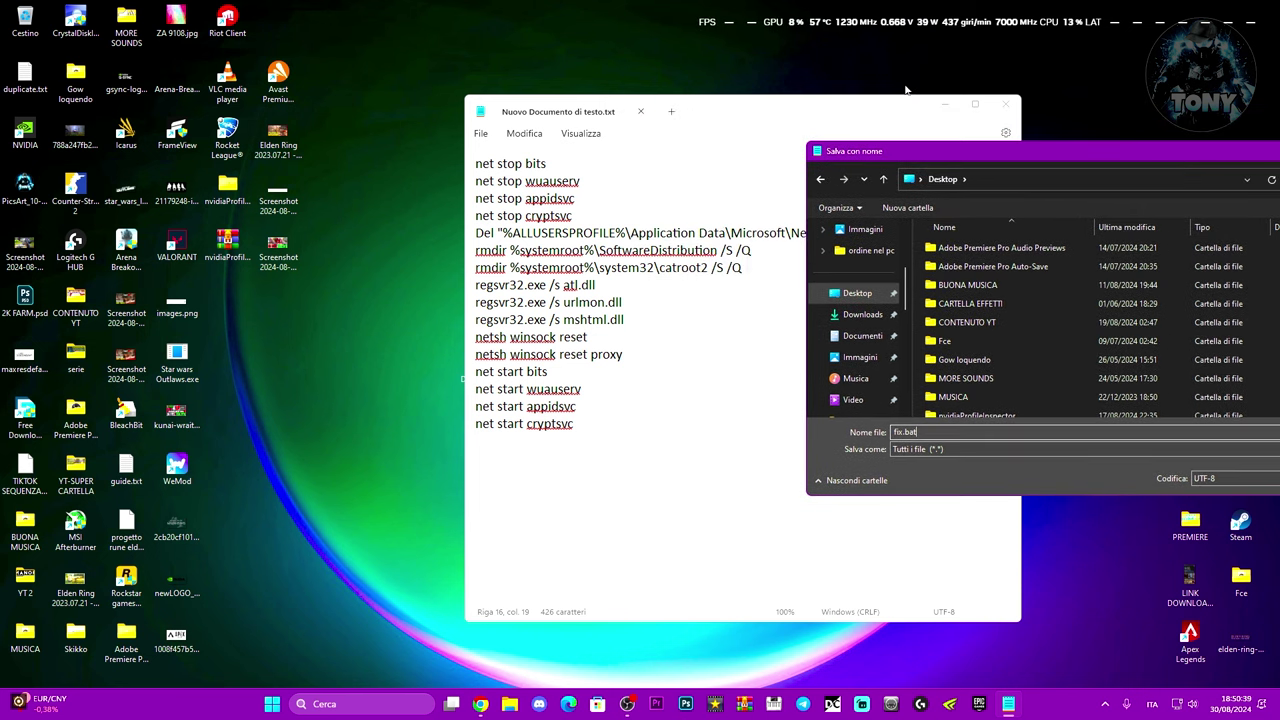
drag(1091, 152, 930, 152)
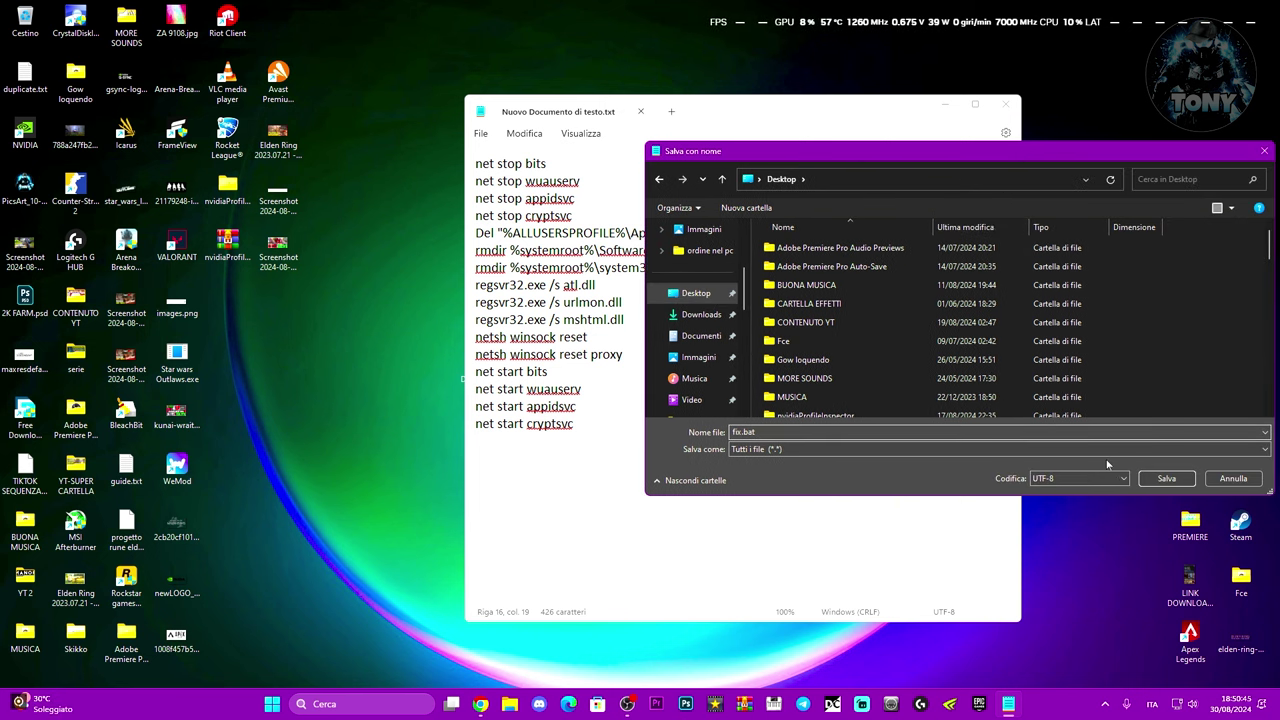
click(1160, 477)
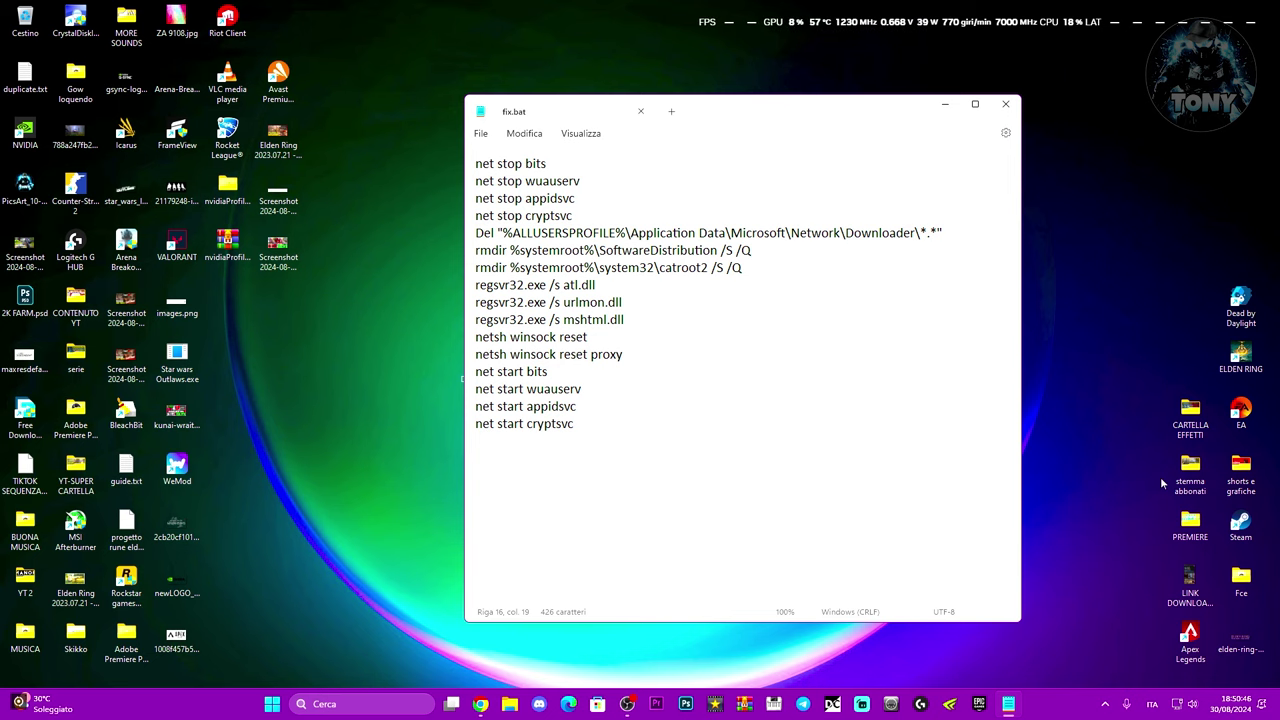
Close the text editor and tidy the desktop, discarding the original text document and placing fix.bat in the open centre
right_click(418, 334)
click(448, 393)
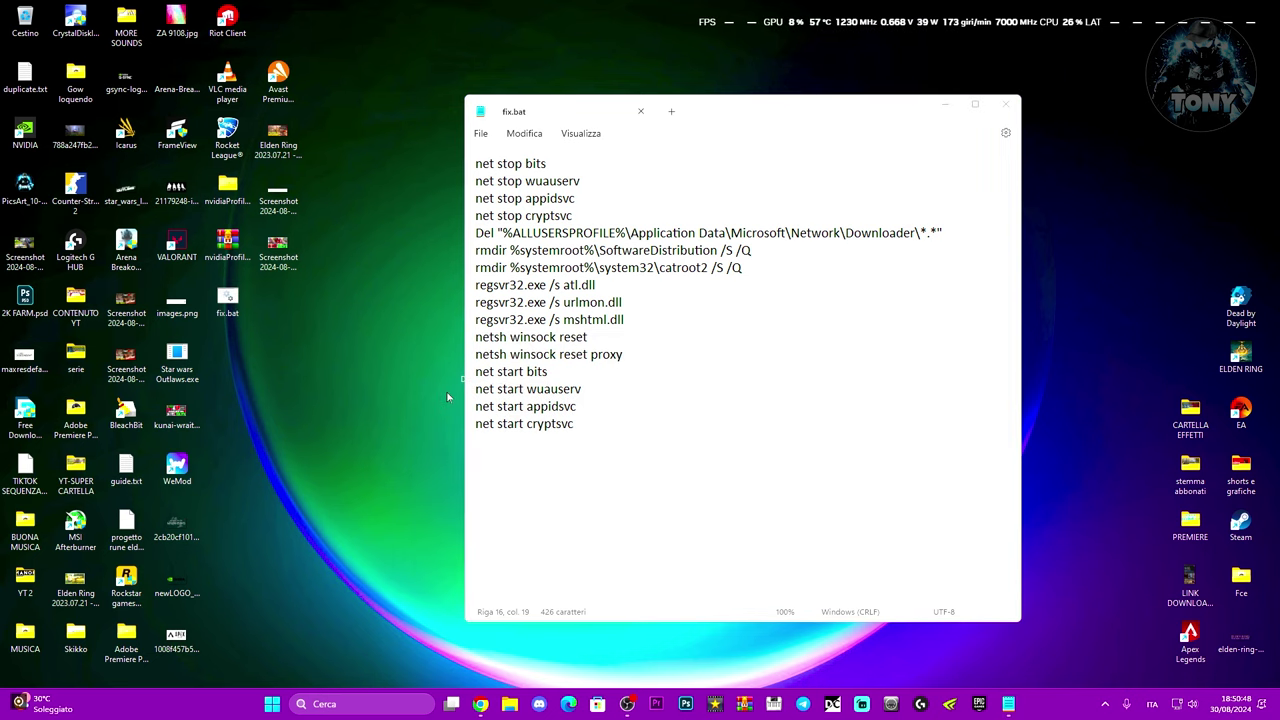
click(1002, 105)
drag(228, 300, 25, 20)
Run fix.bat as administrator and answer S to continue stopping the cryptographic services
click(531, 354)
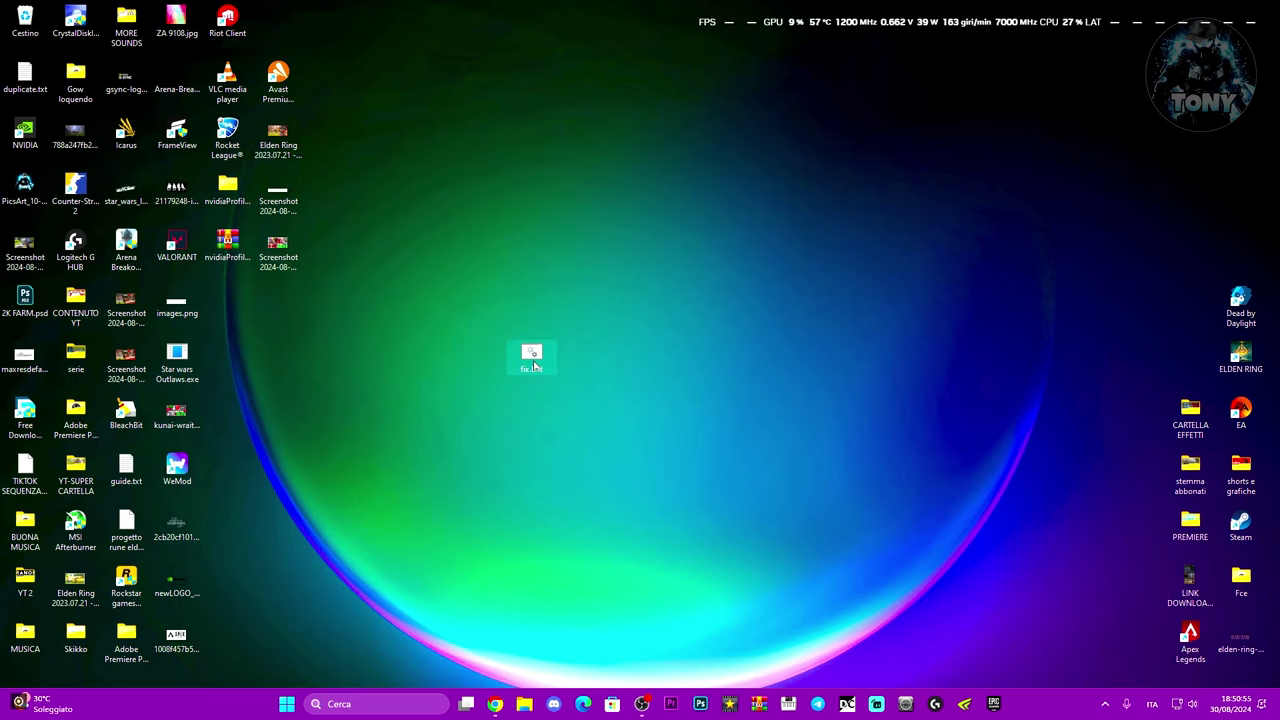
right_click(531, 354)
click(584, 444)
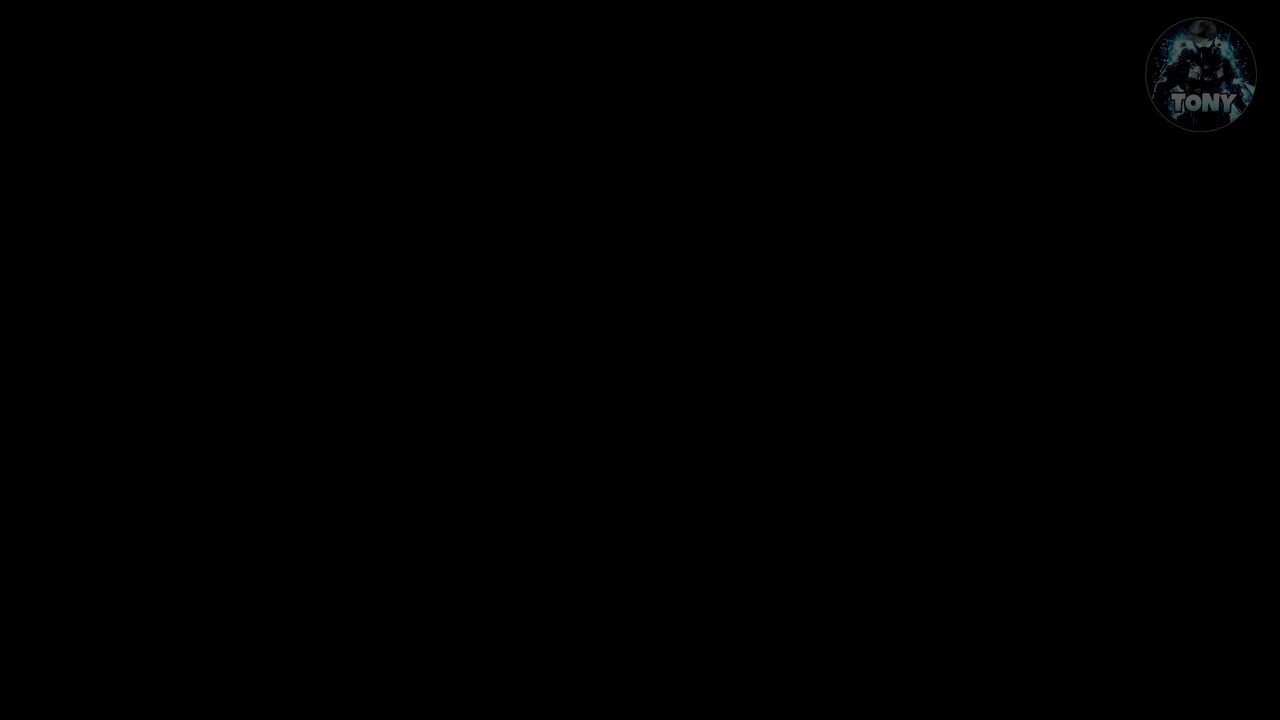
click(649, 376)
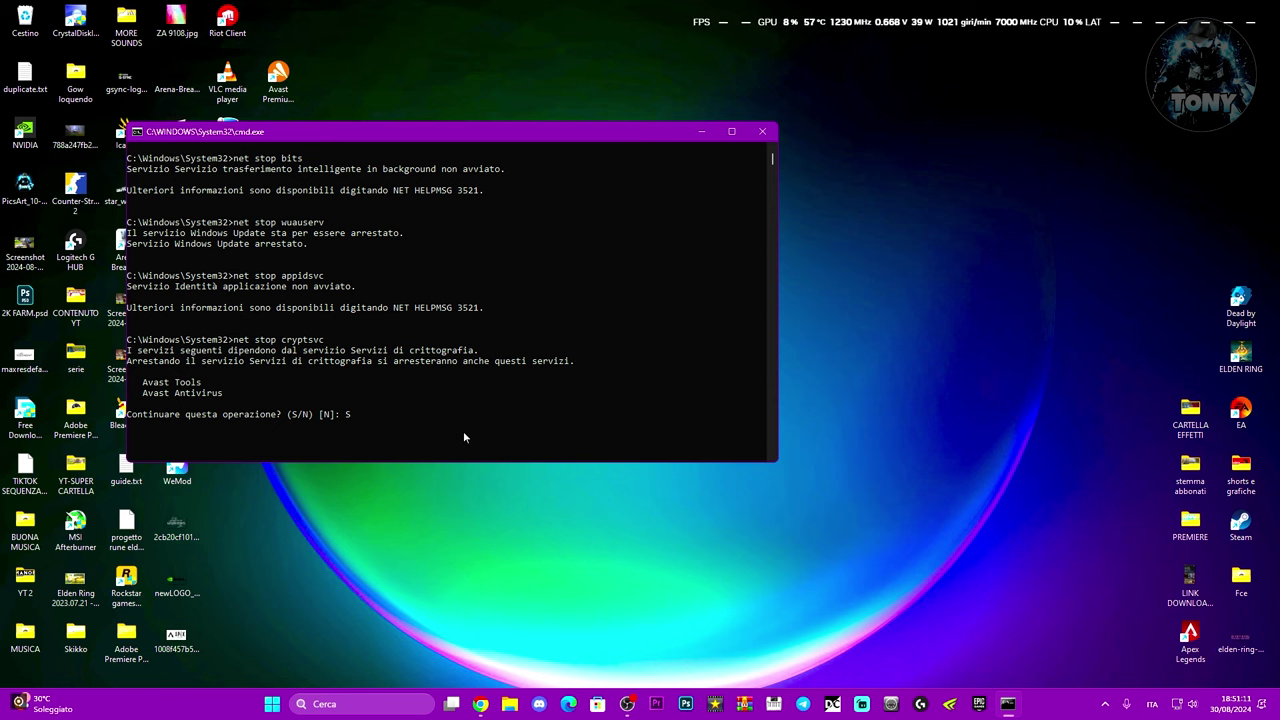
text(S)
key(Return)
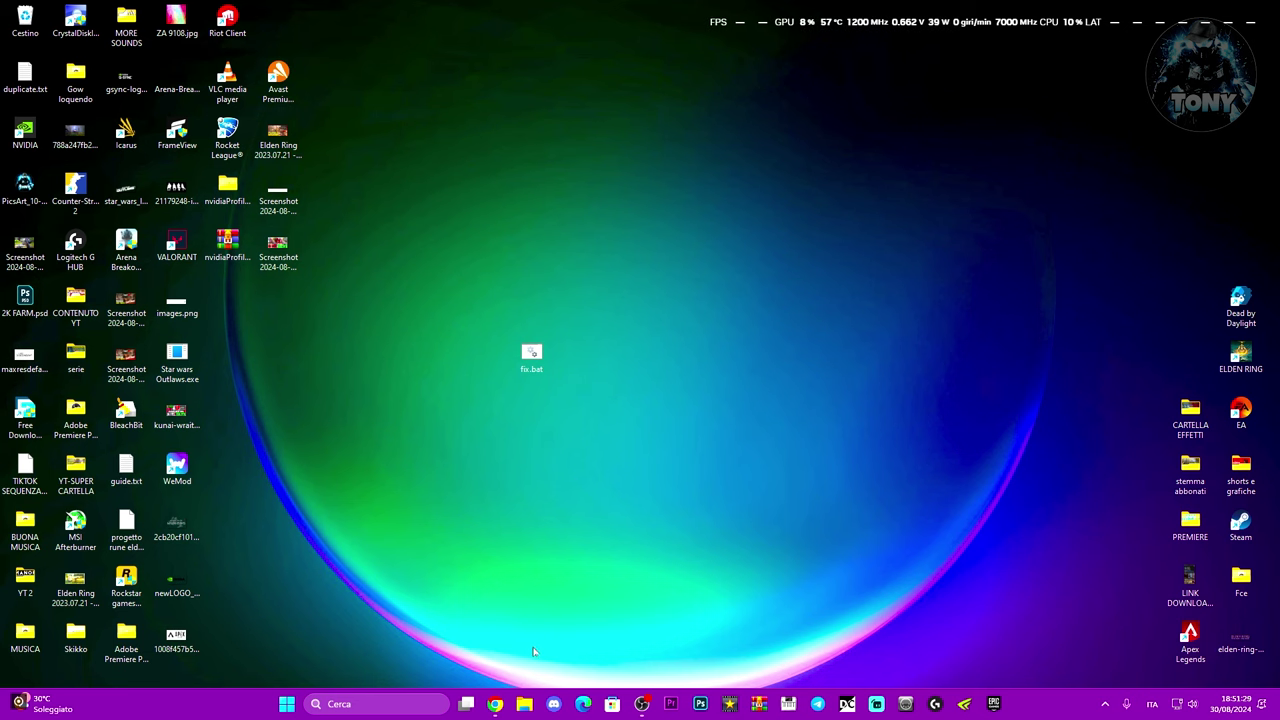
Open the C:\Windows\SoftwareDistribution folder in File Explorer
click(524, 703)
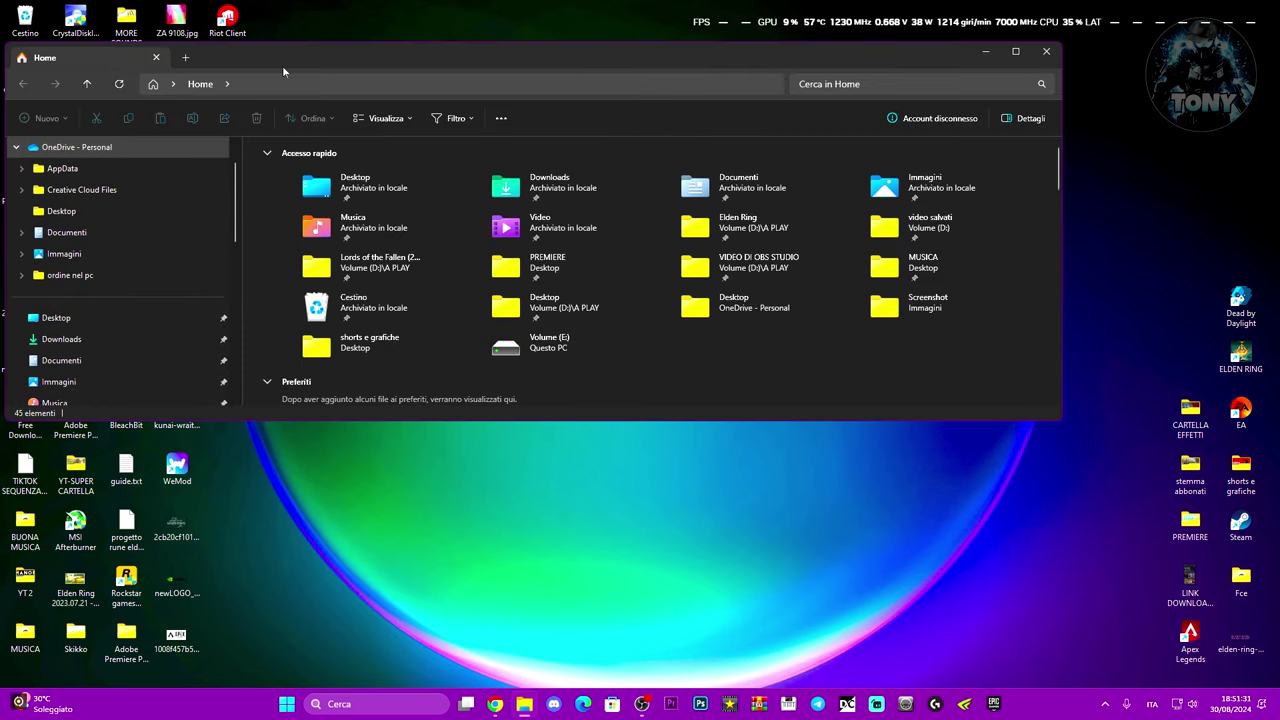
drag(490, 41, 525, 58)
drag(380, 68, 580, 81)
scroll(298, 320, down, 5)
scroll(298, 327, down, 2)
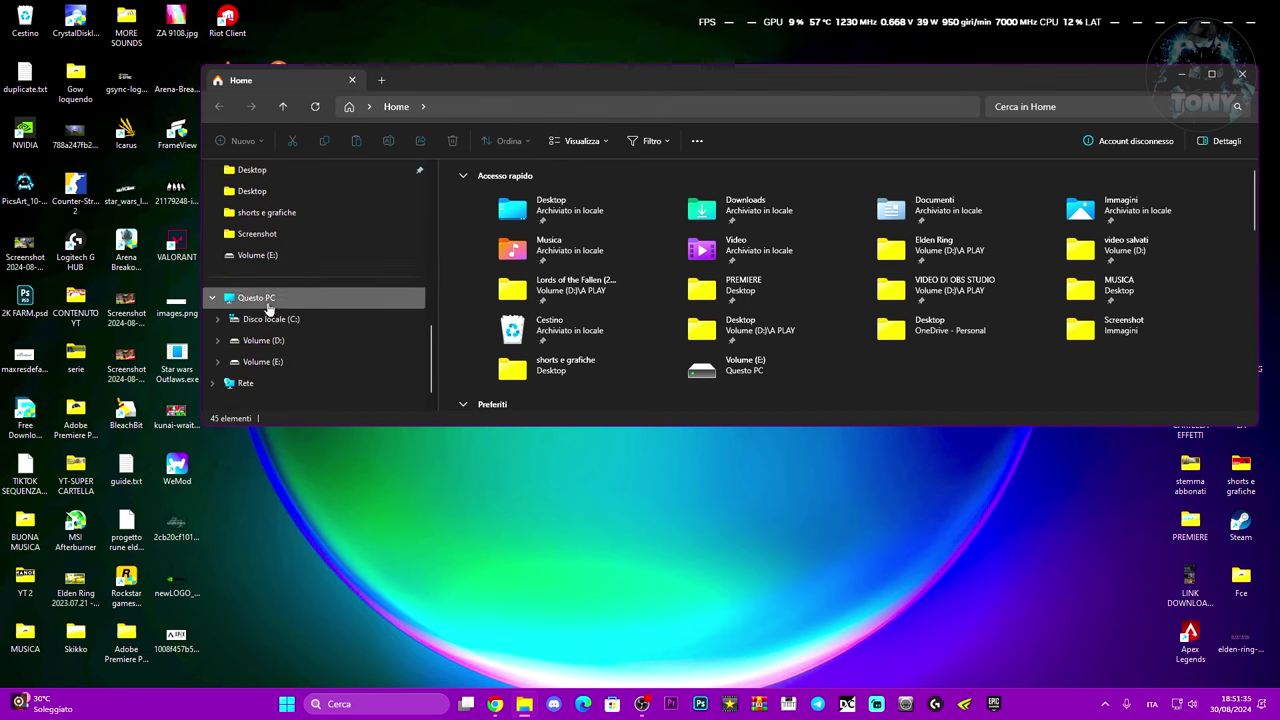
click(272, 297)
double_click(520, 213)
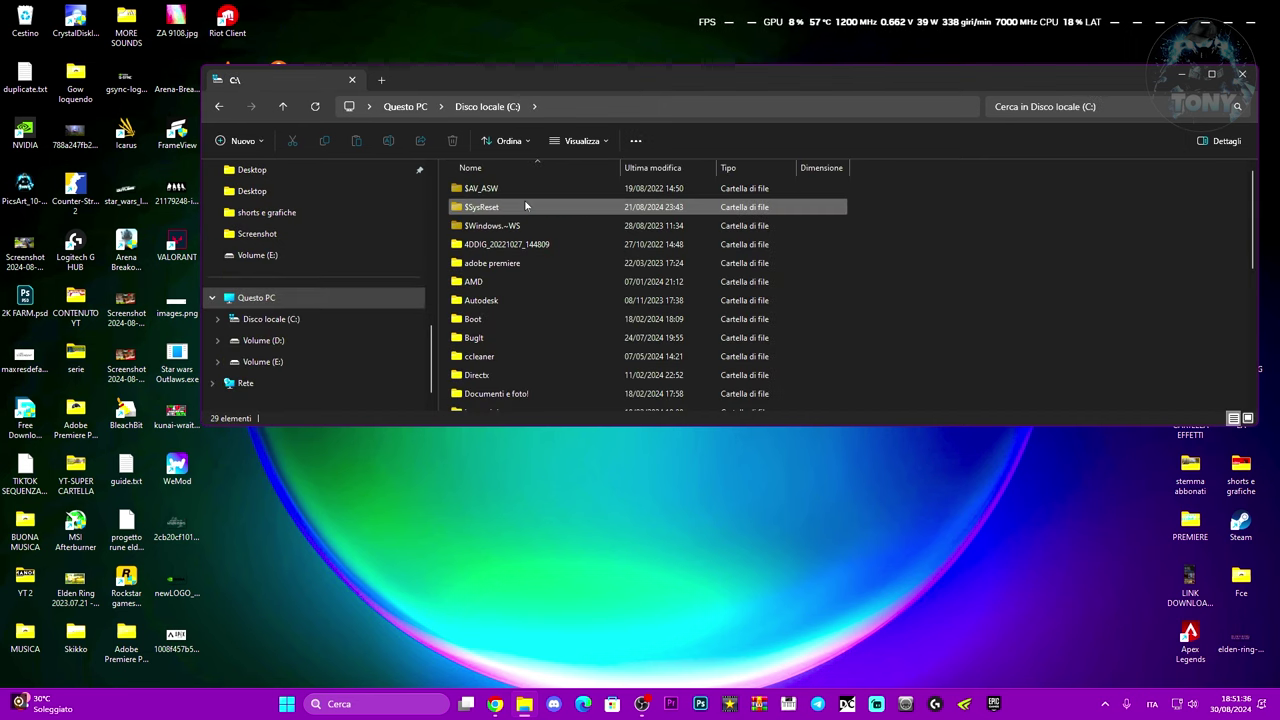
scroll(559, 303, down, 5)
double_click(545, 310)
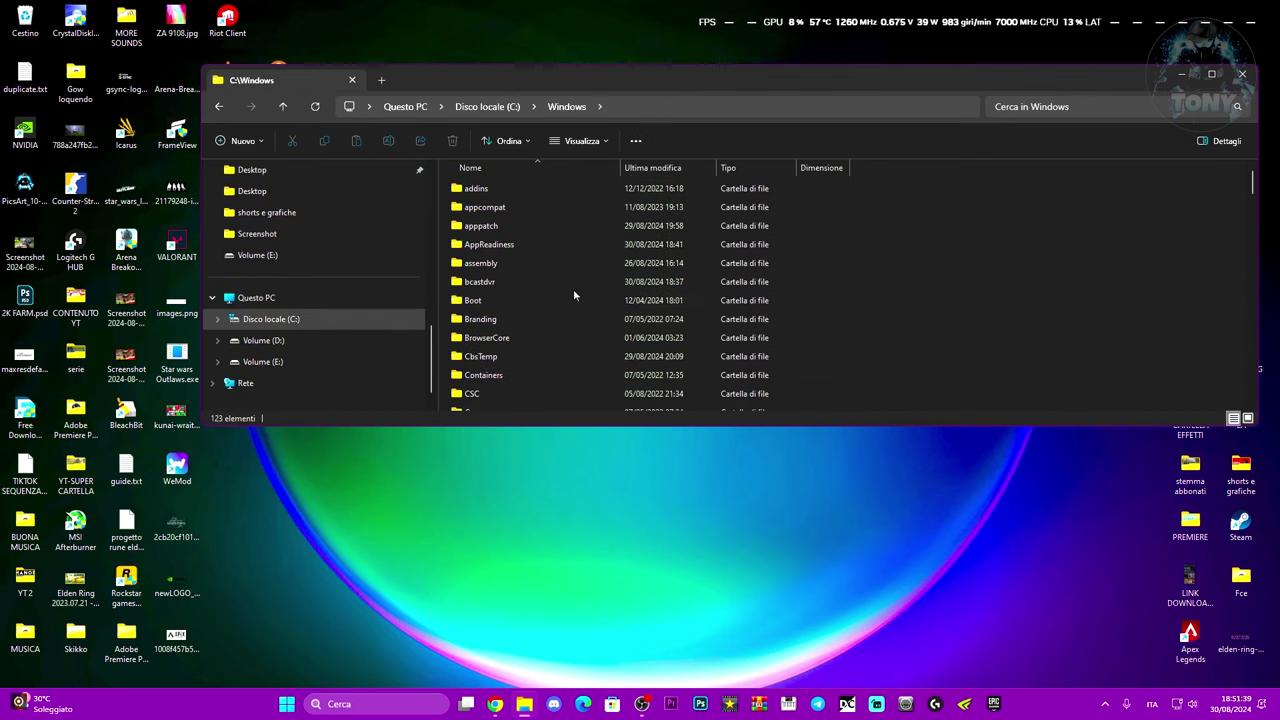
scroll(573, 289, down, 6)
scroll(573, 289, down, 10)
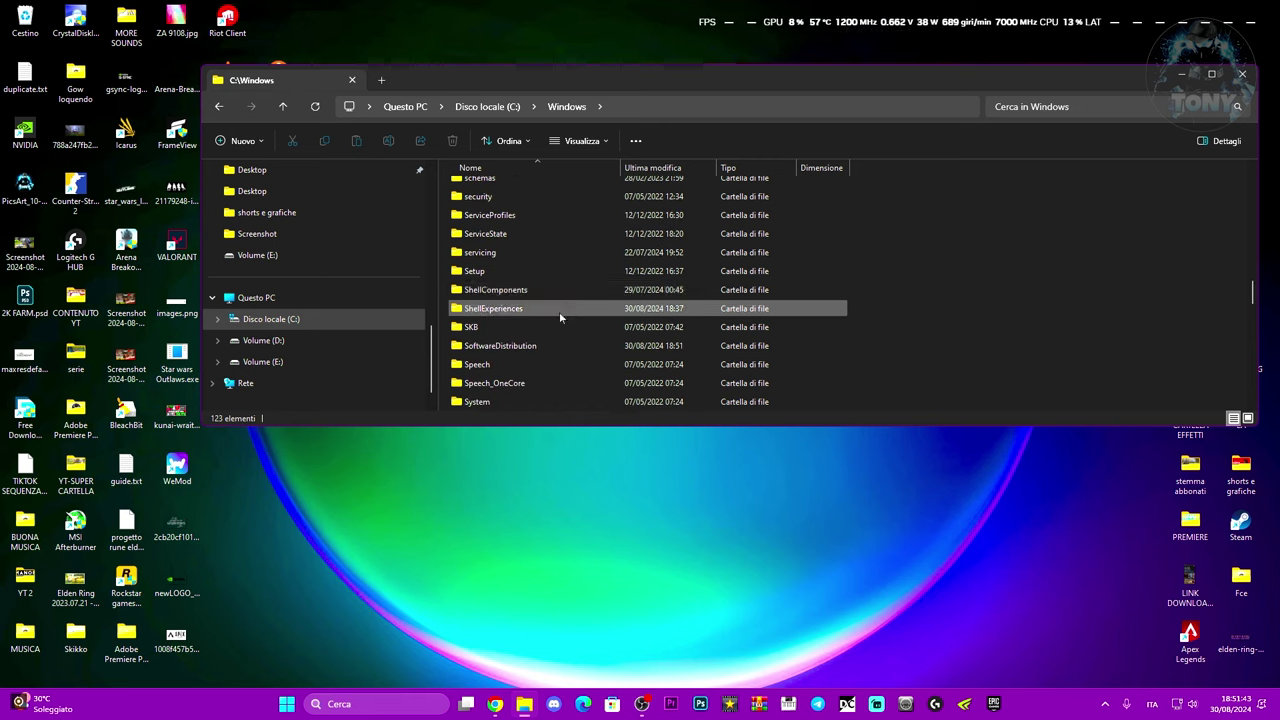
double_click(537, 345)
Inspect the contents of the Download folder and its SharedFileCache subfolder, and return to SoftwareDistribution
click(520, 210)
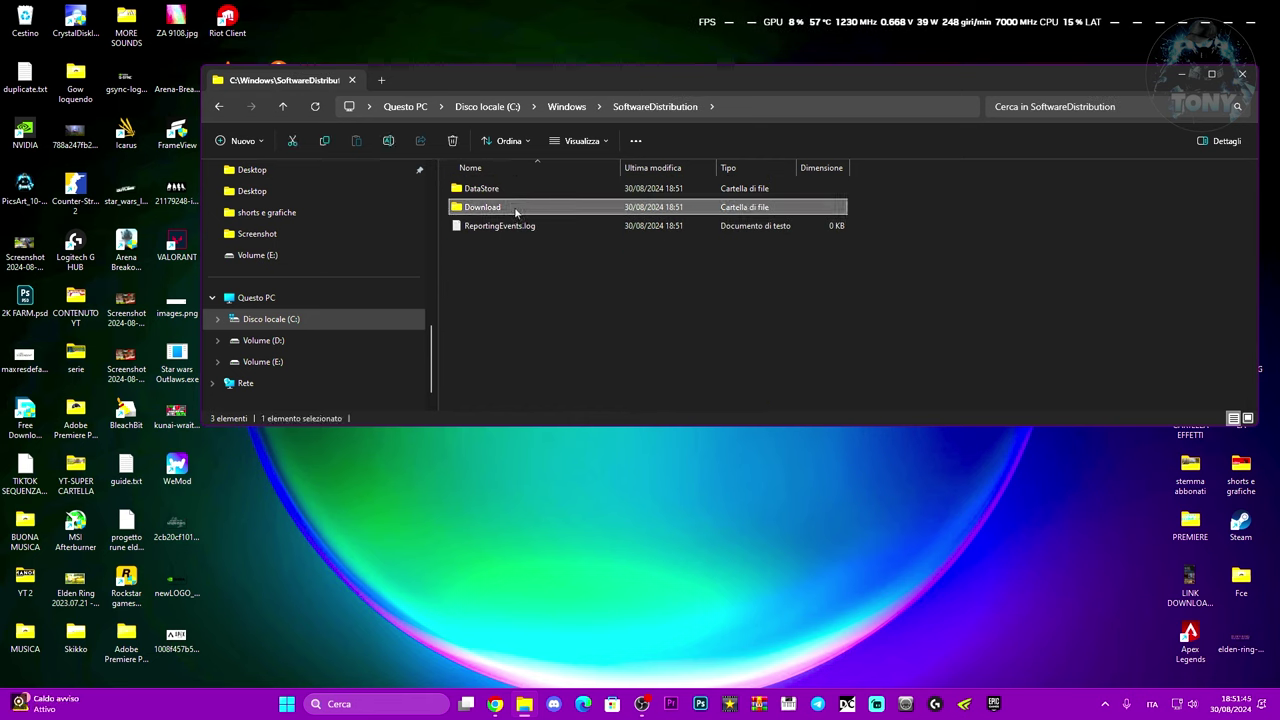
double_click(520, 210)
double_click(516, 190)
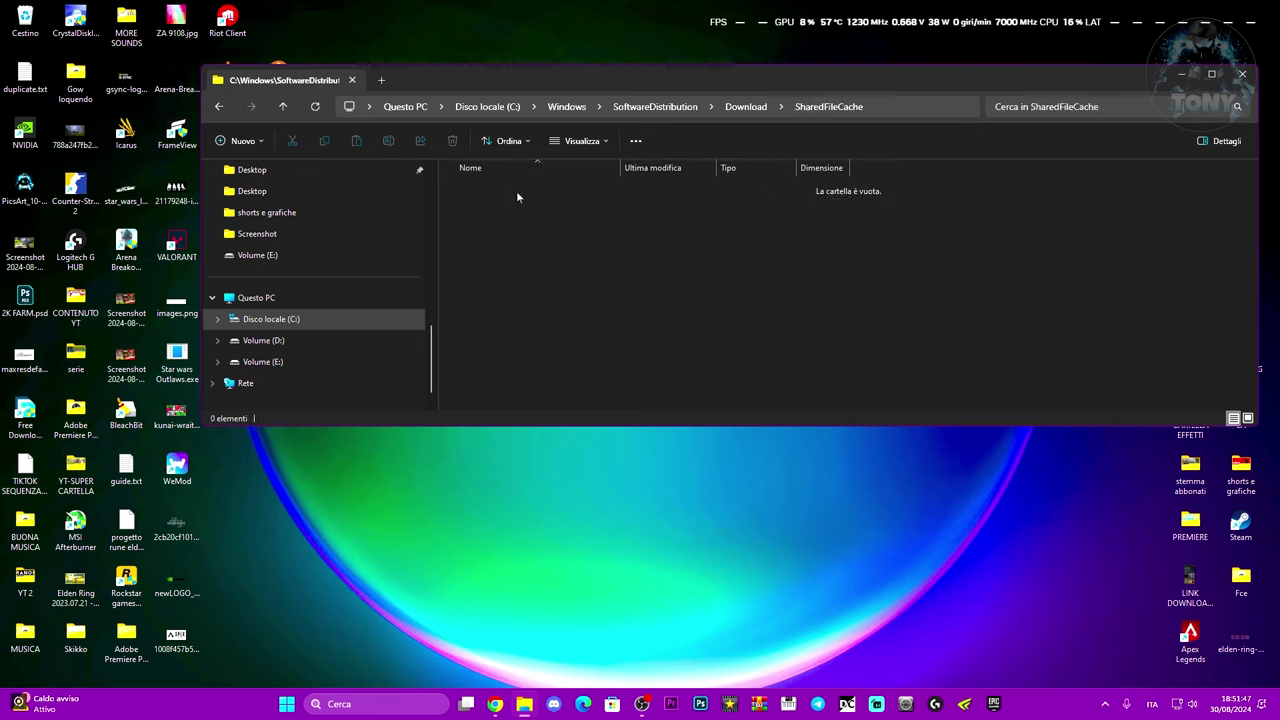
click(219, 108)
click(219, 108)
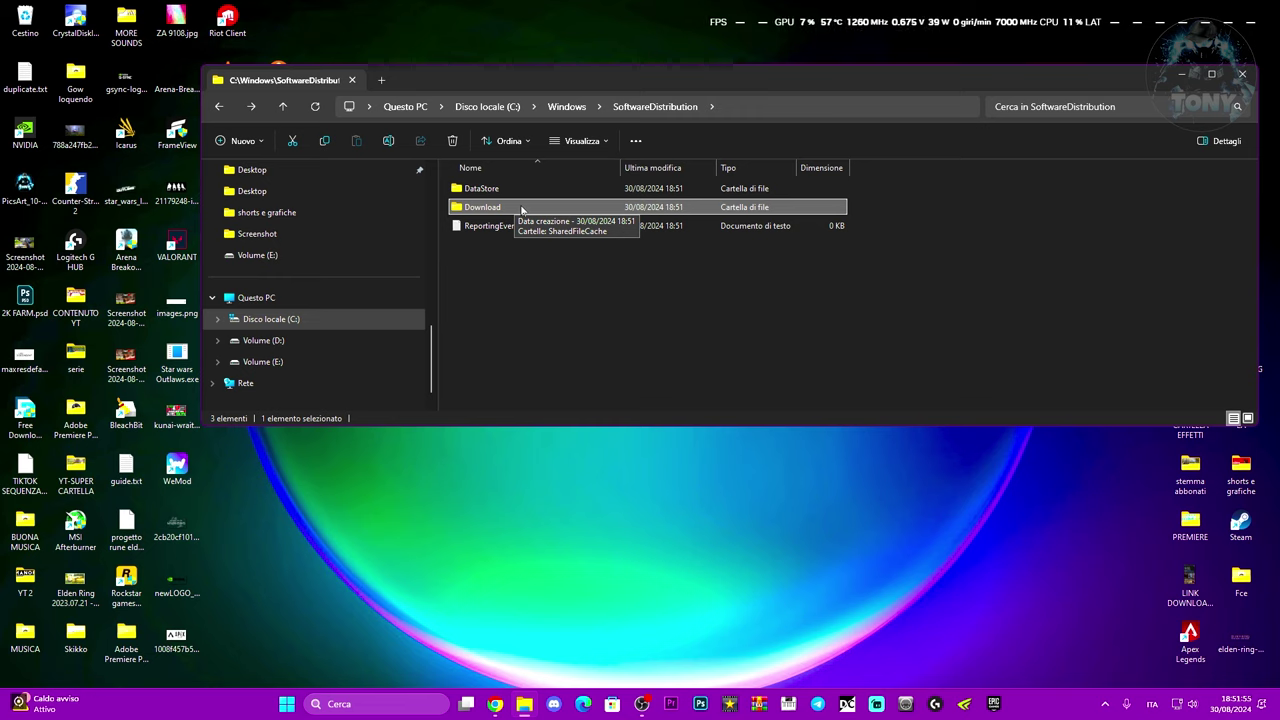
Delete the Download folder with administrator permission and close File Explorer
key(Delete)
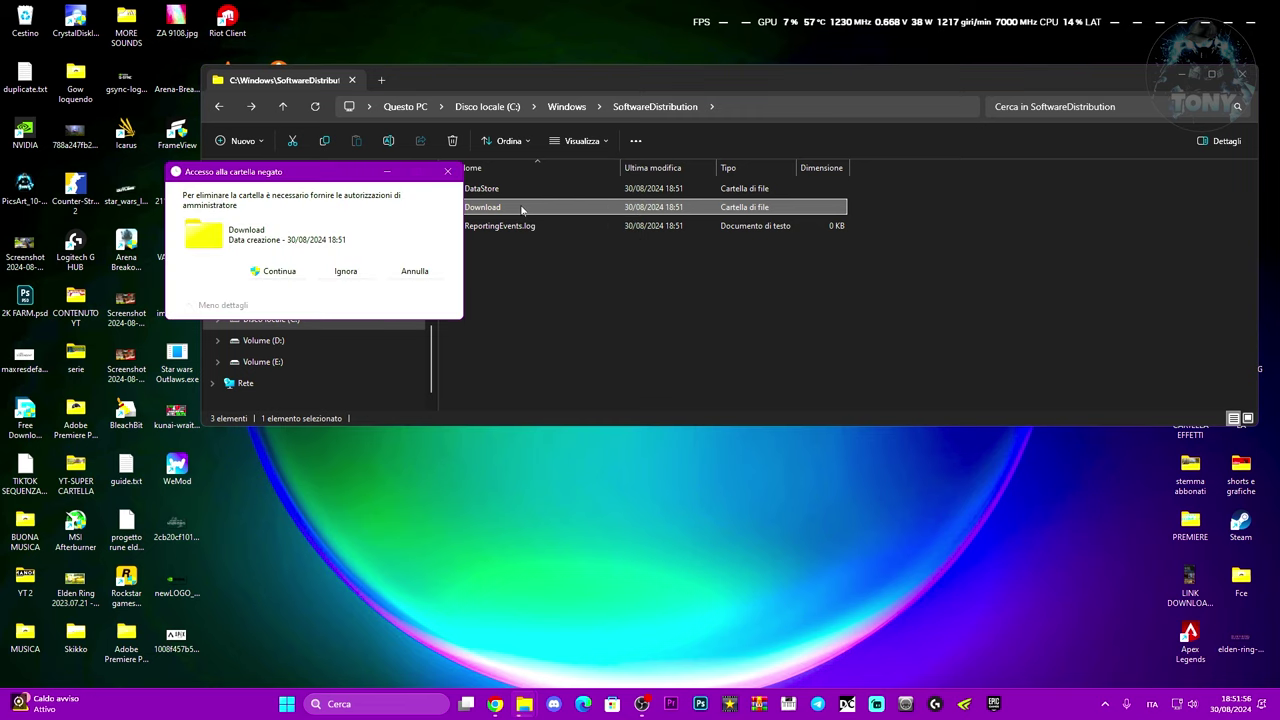
click(276, 269)
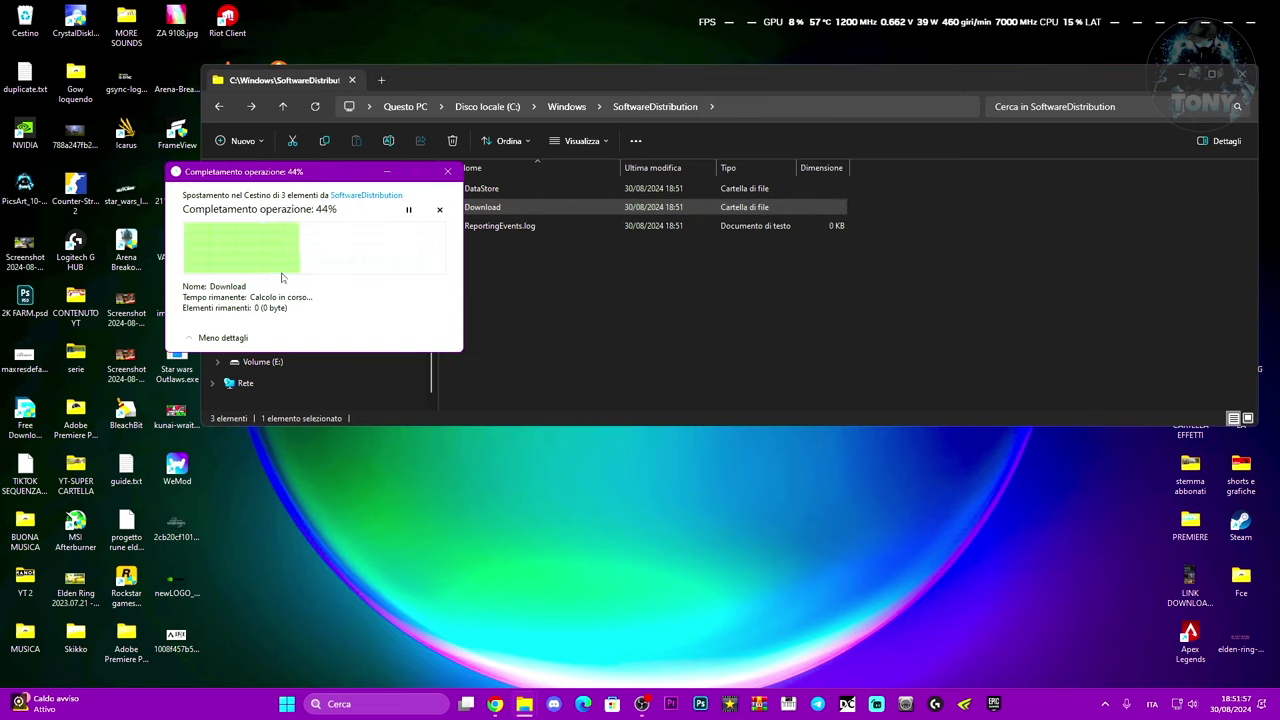
click(1244, 77)
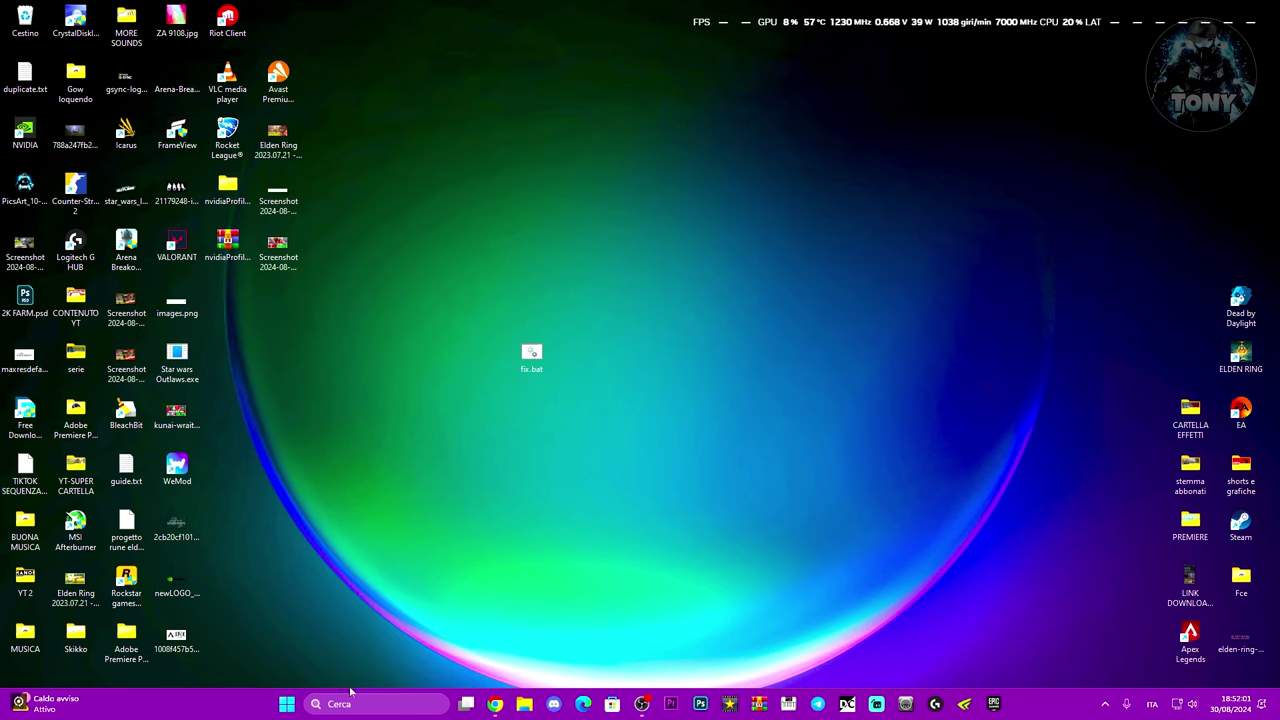
Find and open the Servizi console, and show the properties of the Windows Update service
click(380, 704)
text(servizi)
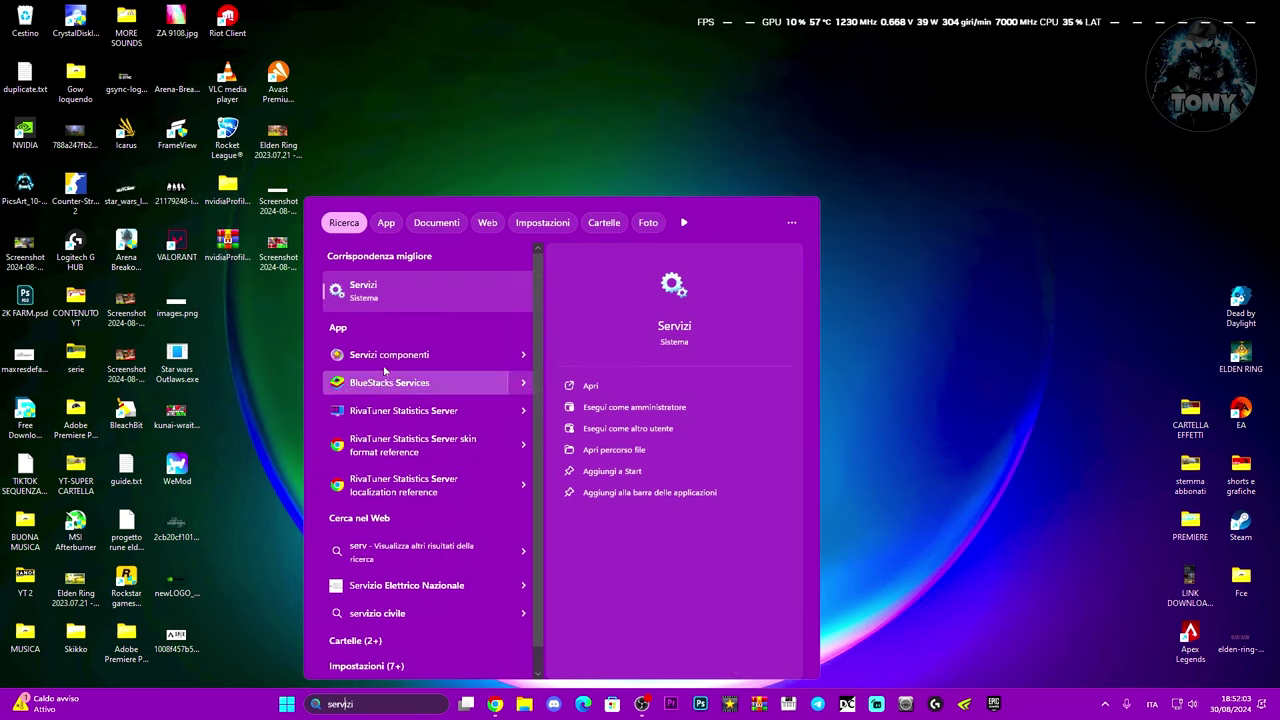
click(380, 297)
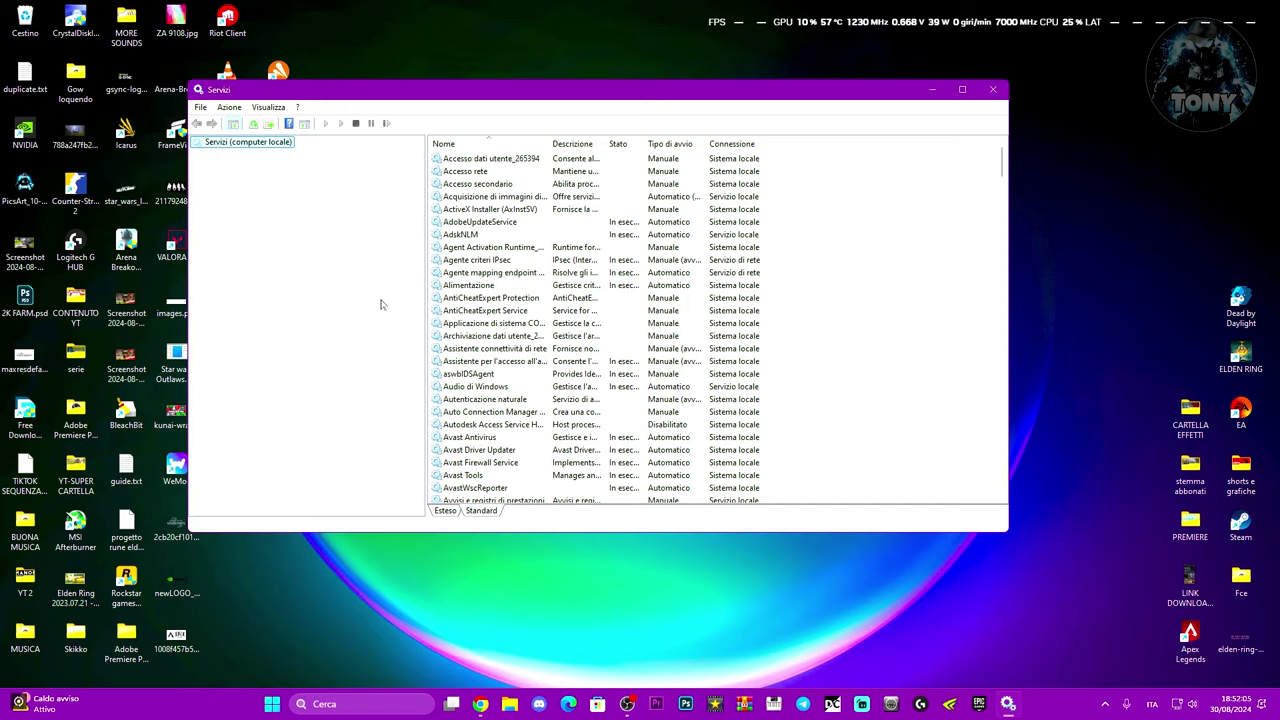
scroll(540, 360, down, 20)
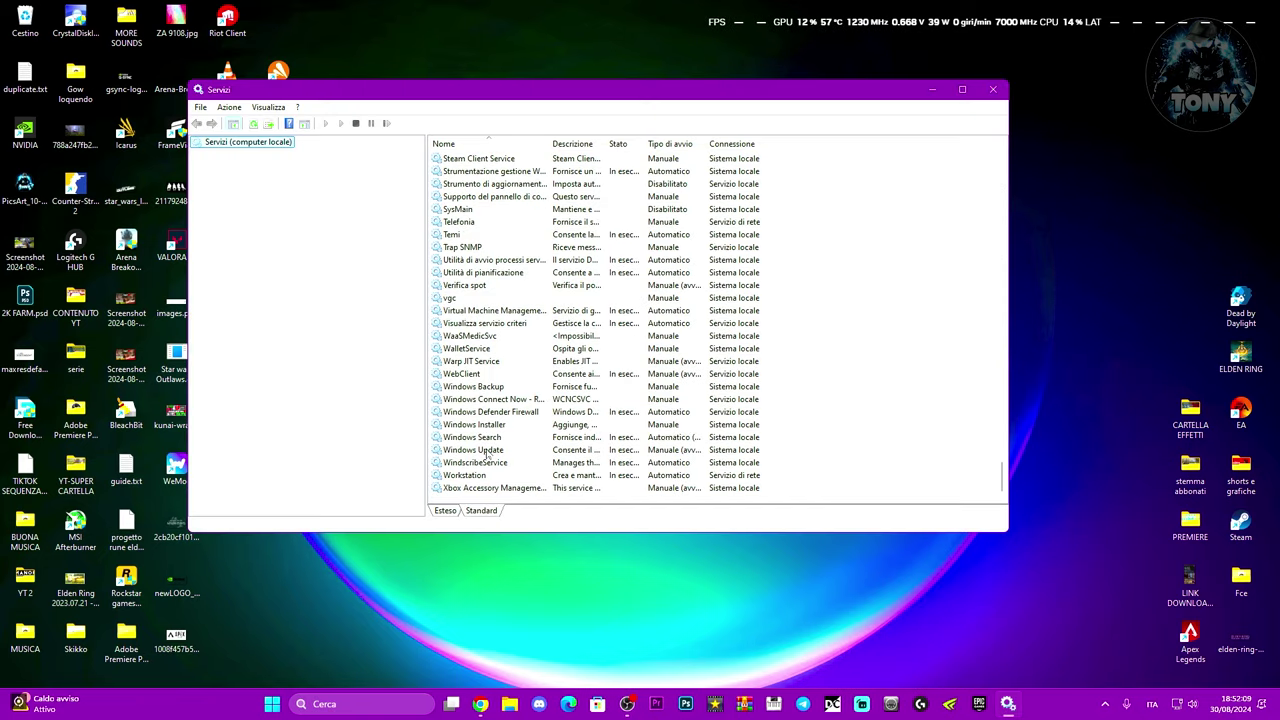
double_click(487, 451)
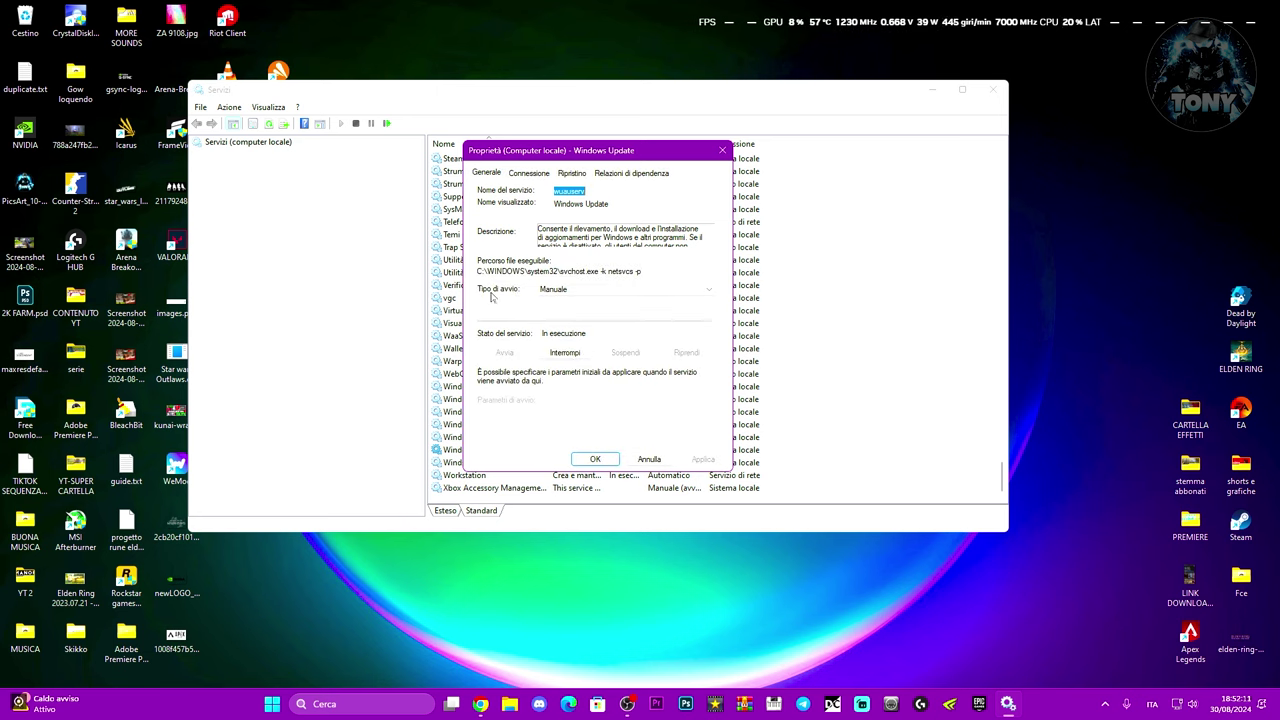
Set the Windows Update service's startup type to Automatico, apply the change and close Servizi
click(600, 289)
click(555, 307)
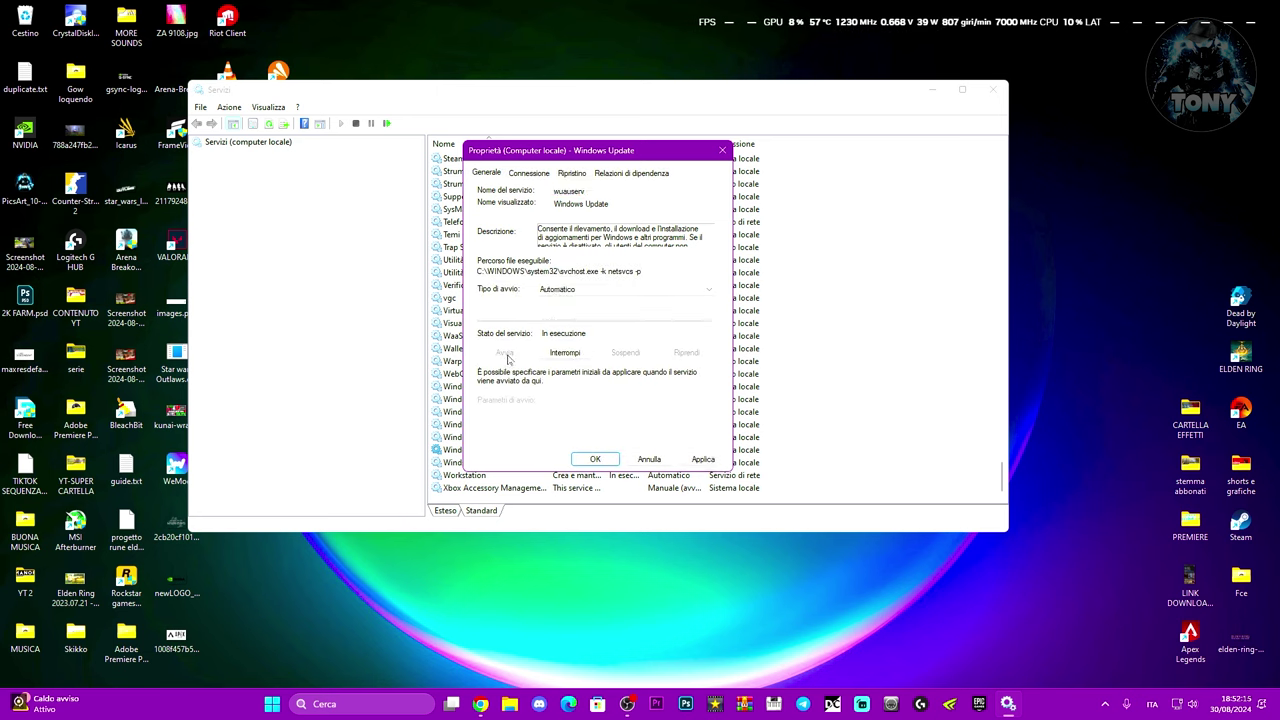
click(704, 459)
click(596, 461)
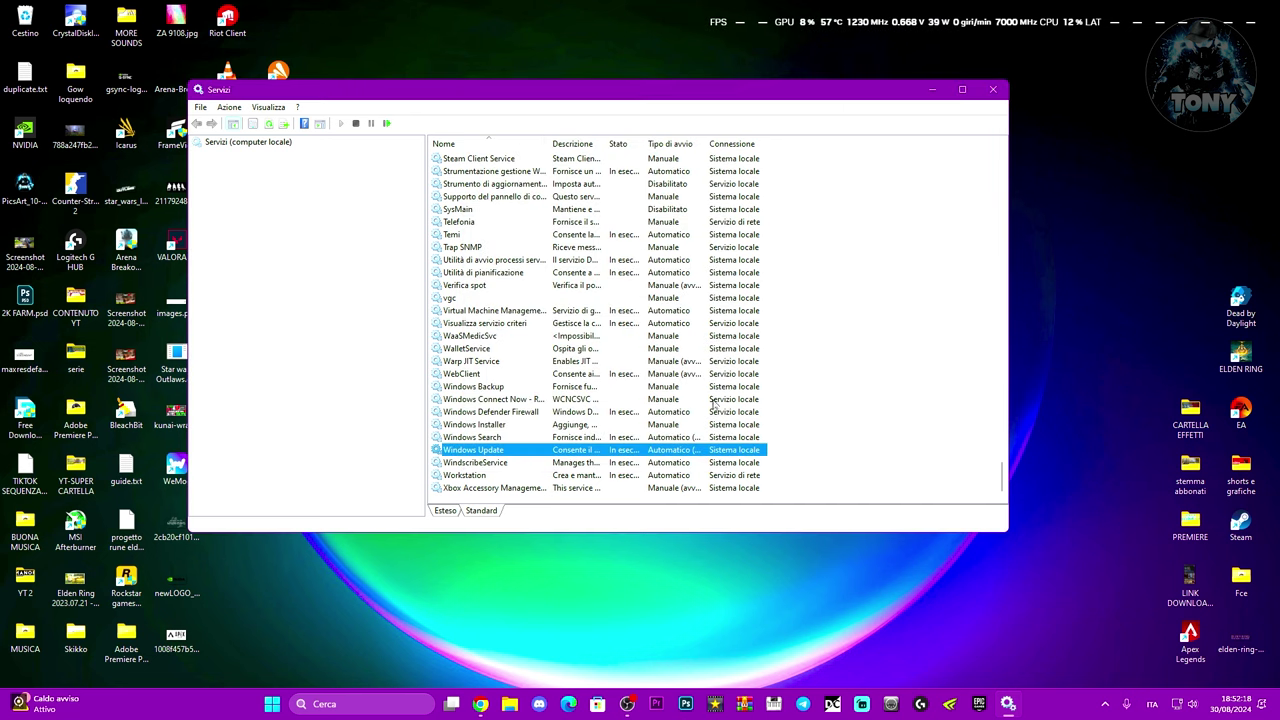
click(992, 90)
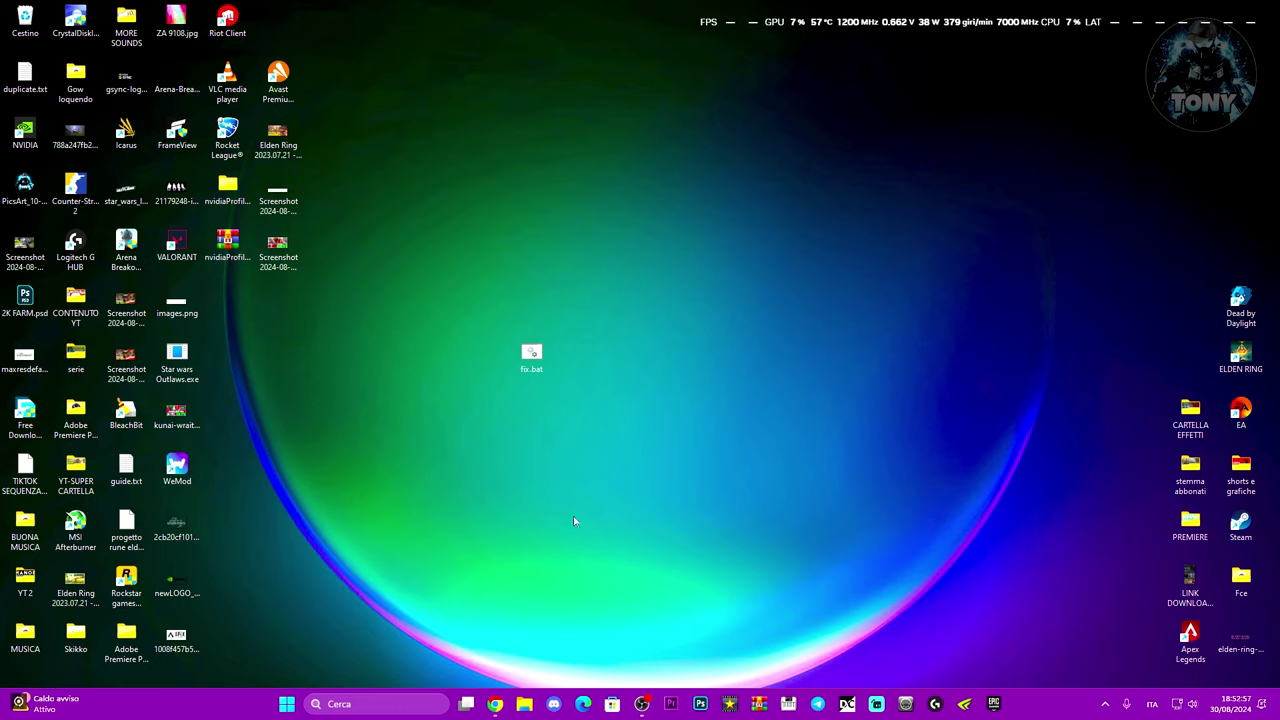
Switch to Chrome's Microsoft Update Catalog page and open the Windows Update history to check the newest cumulative update's KB number against the catalog search
click(495, 703)
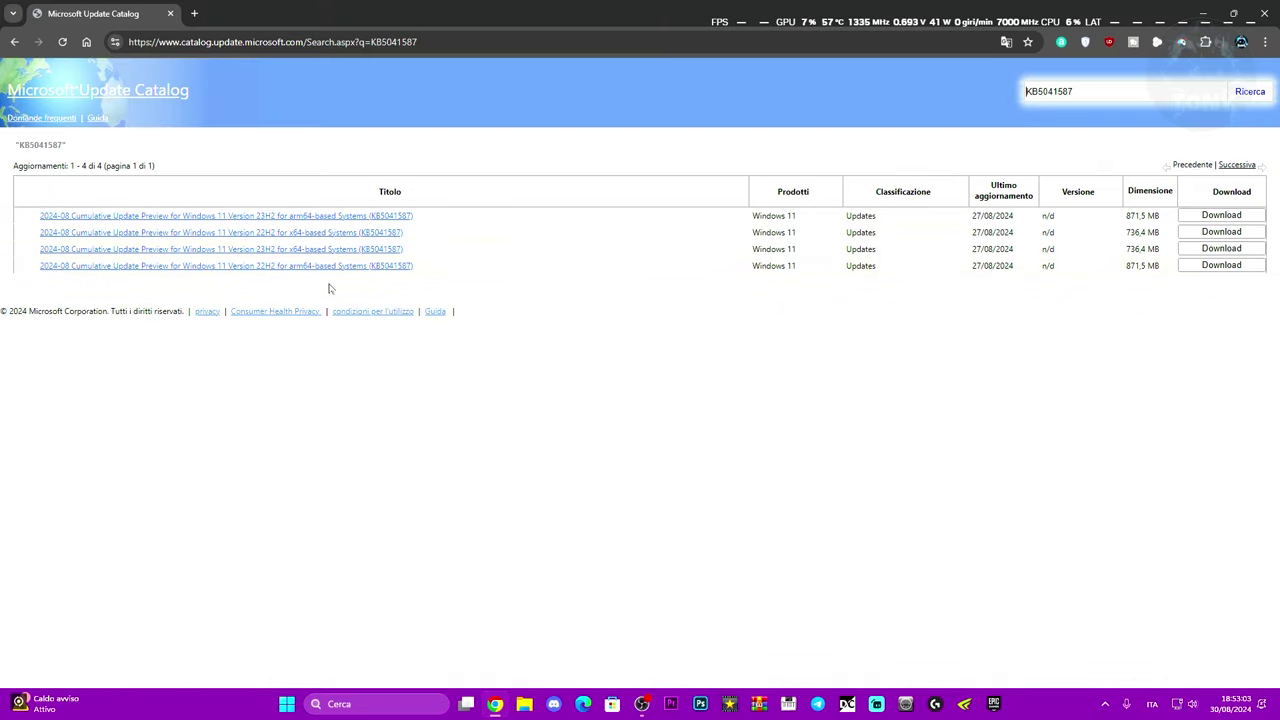
click(380, 705)
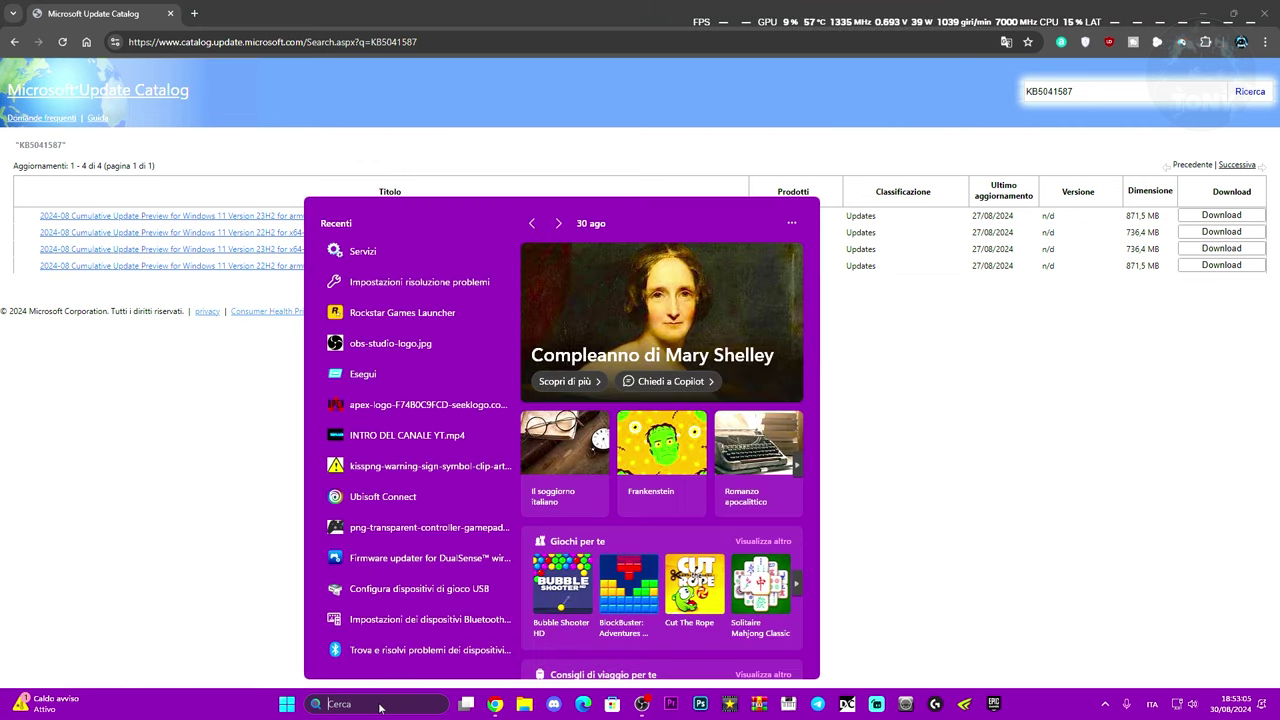
text(wind)
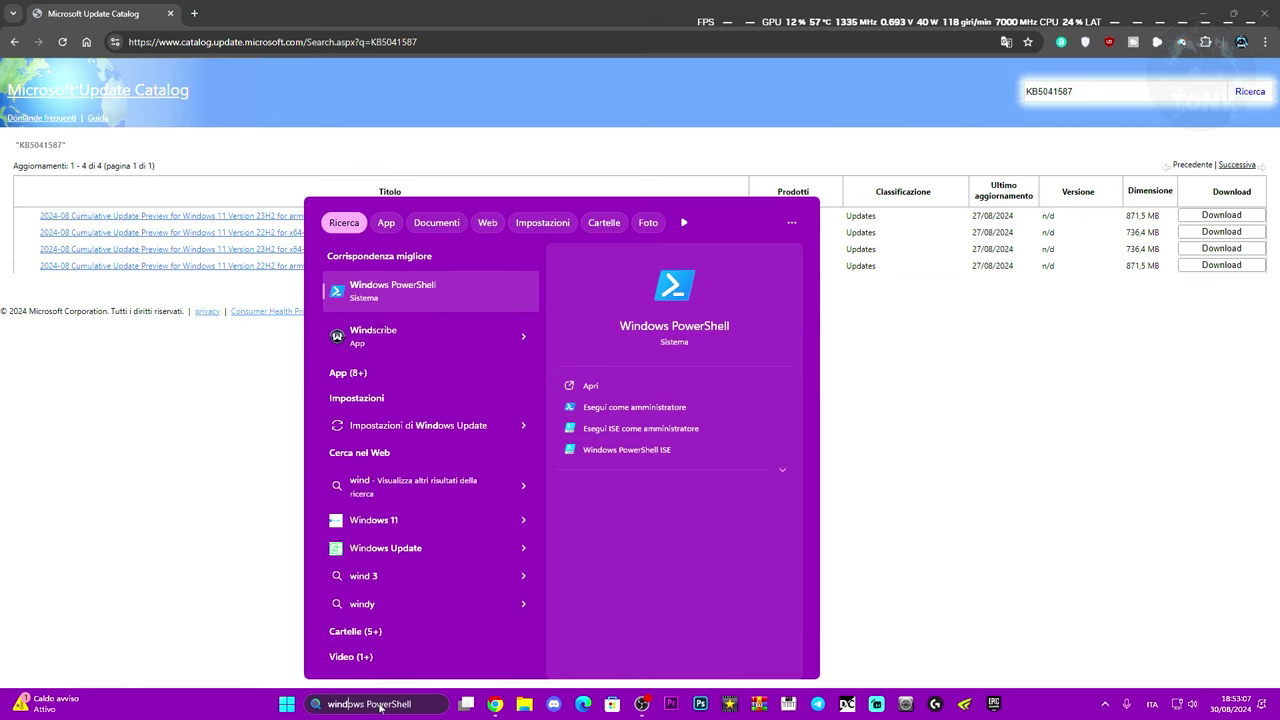
click(412, 428)
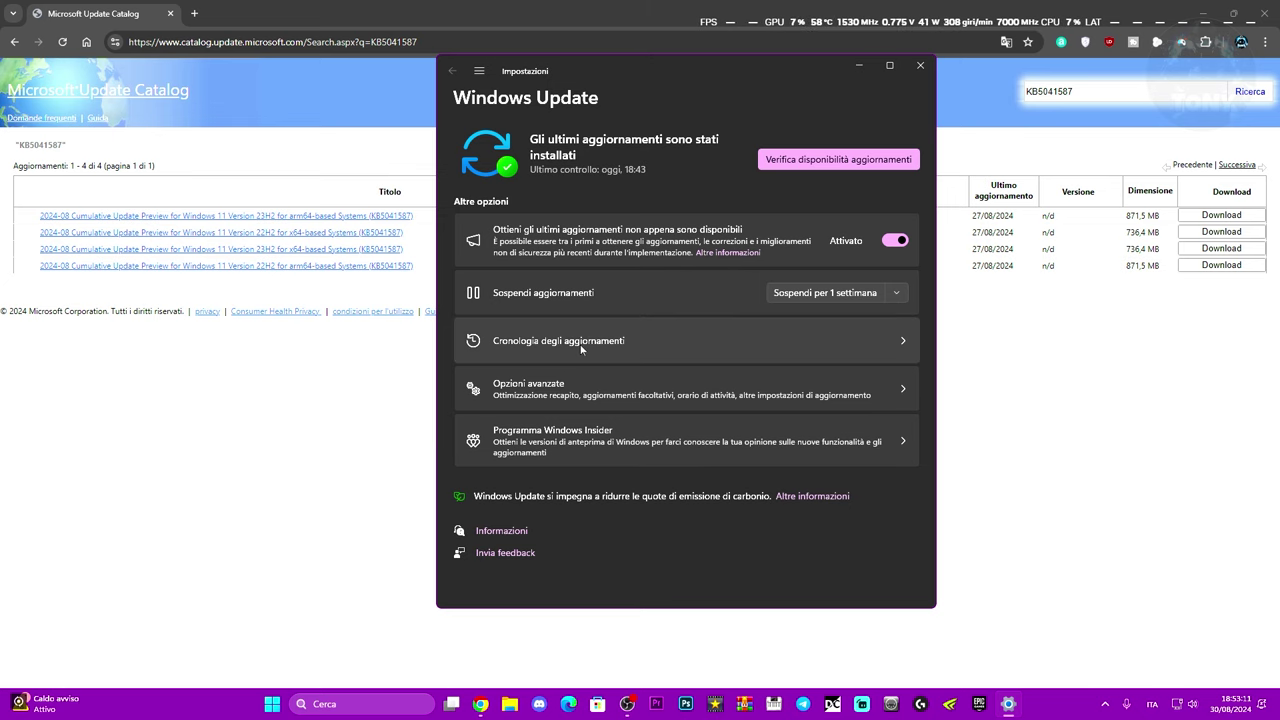
click(600, 345)
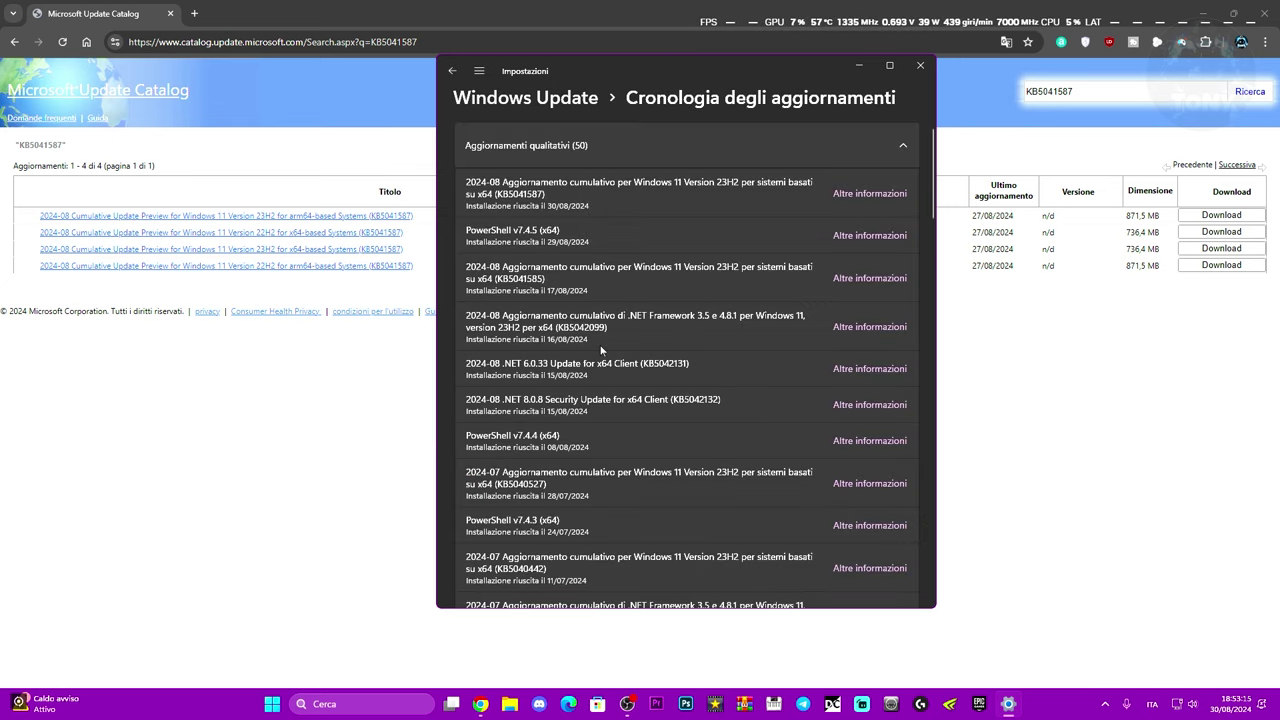
drag(653, 68, 554, 135)
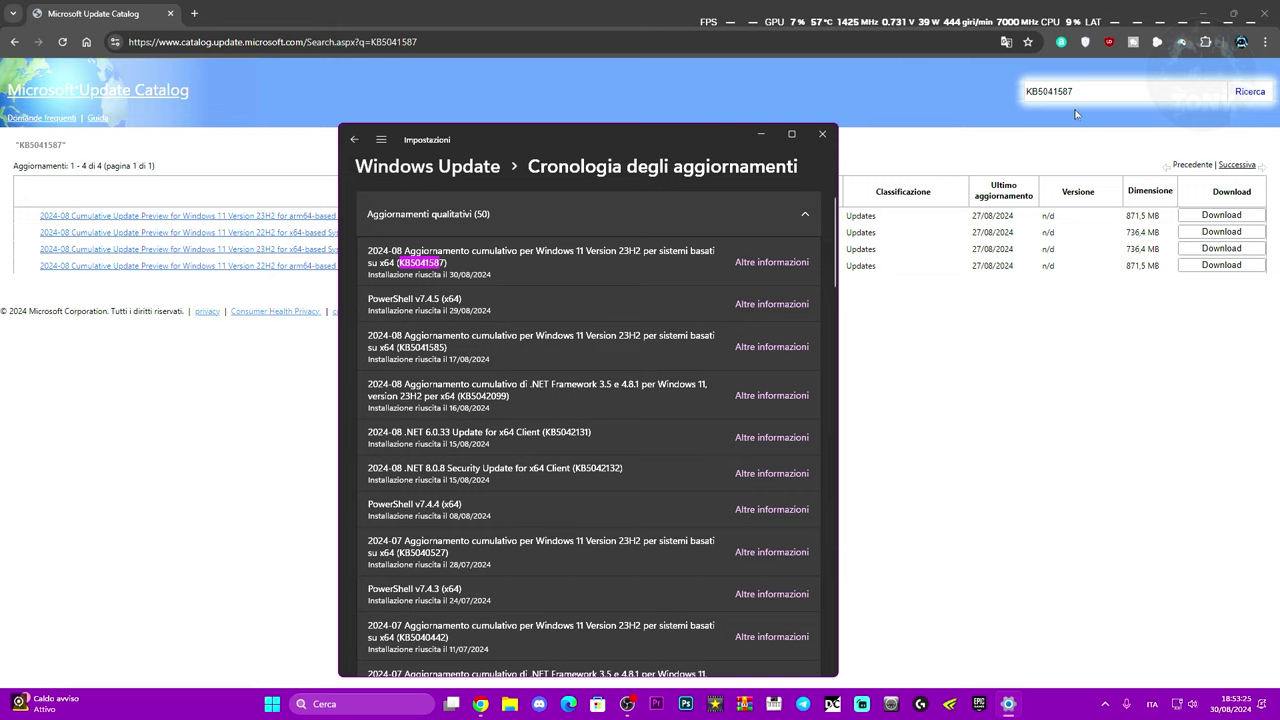
key(alt+F4)
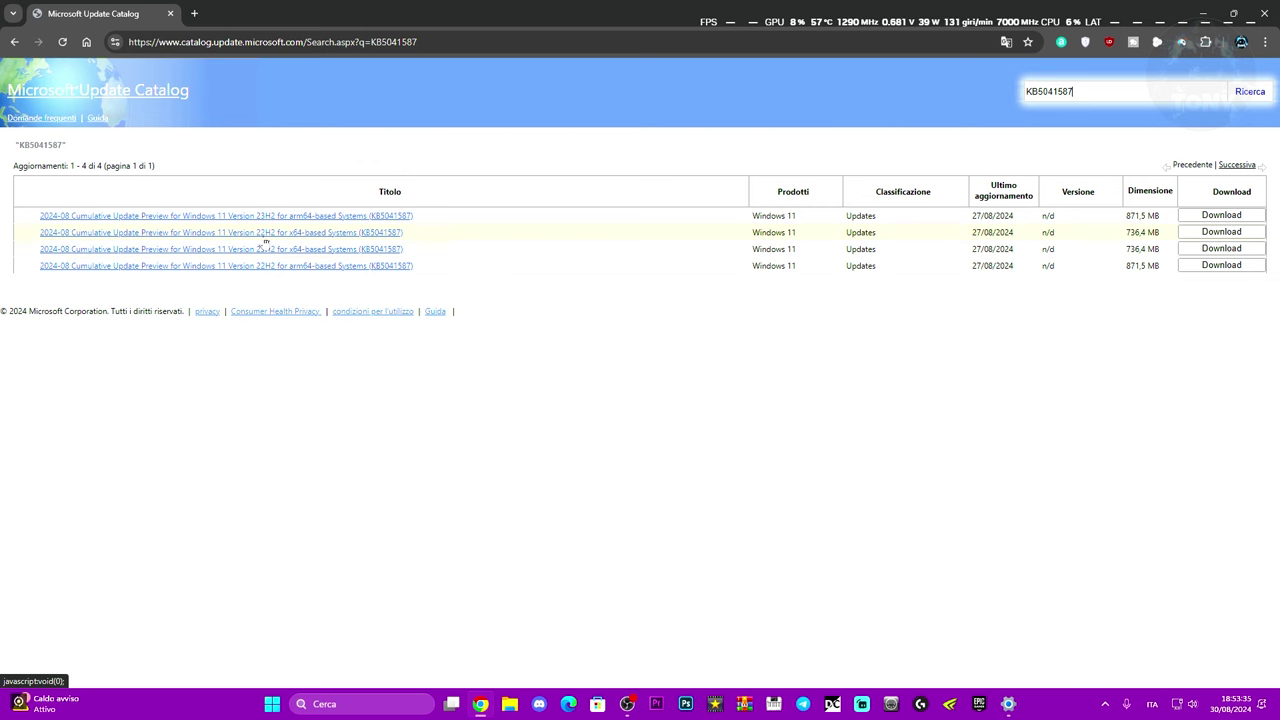
Return to the update history to check the newest cumulative update's Windows version and system type, and minimise Settings
key(alt+Tab)
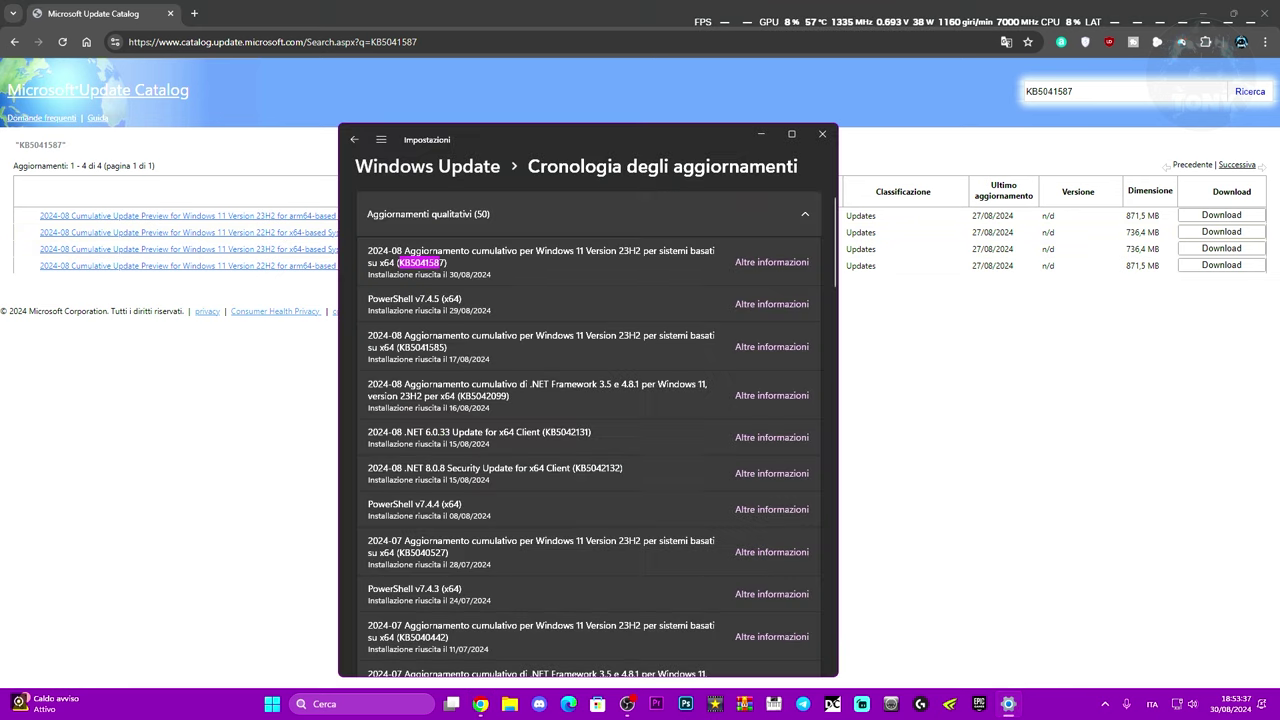
click(543, 275)
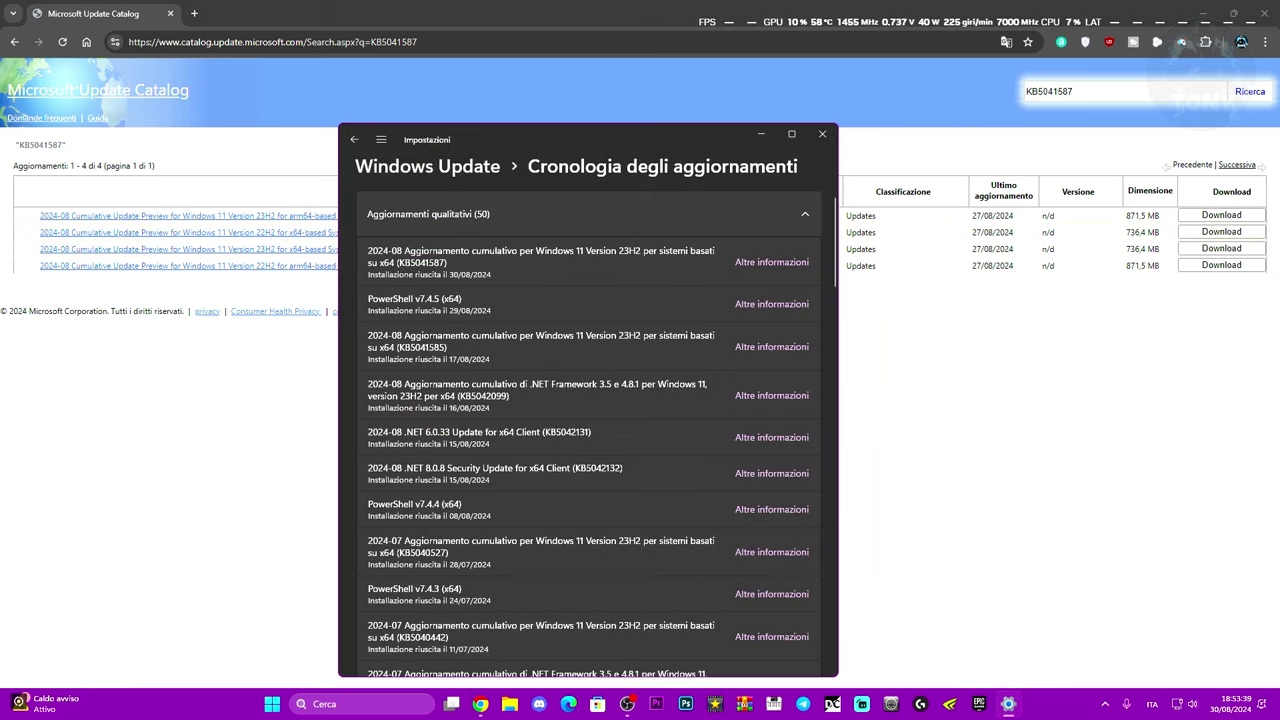
click(760, 133)
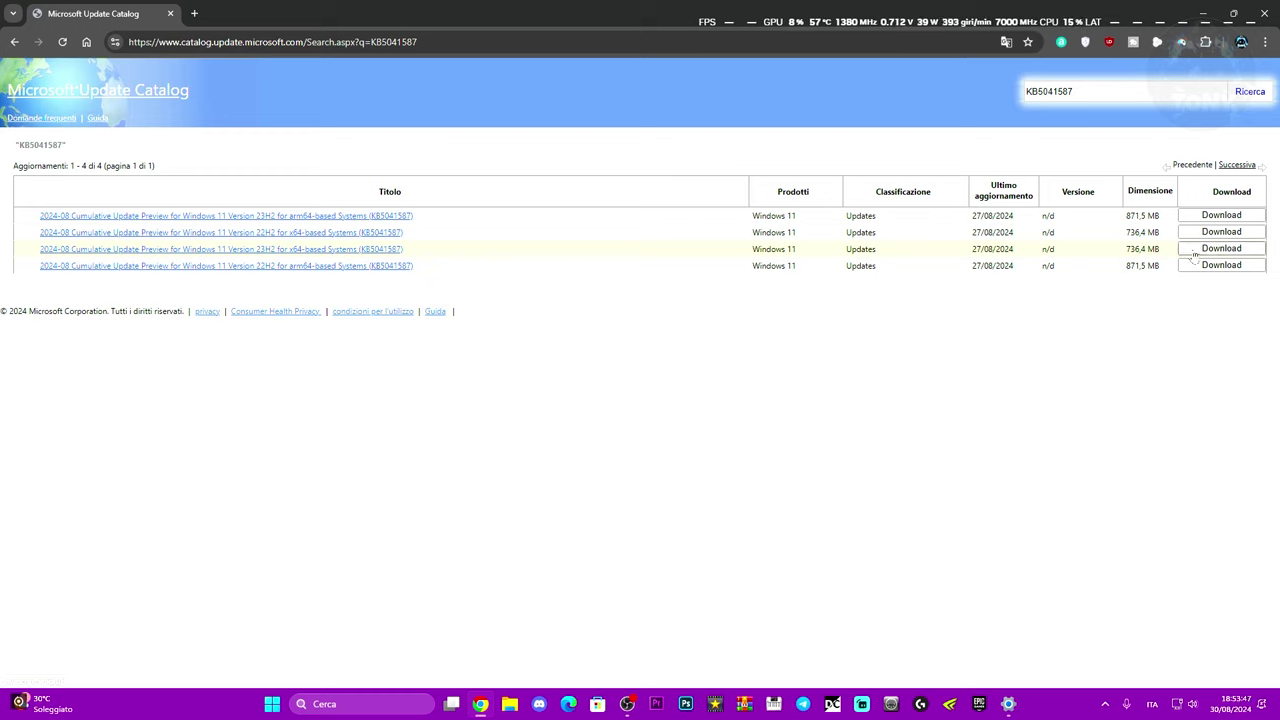
View the download link of the KB5041587 update for Windows 11 Version 23H2 x64, dismissing the translation prompt and closing the download dialog
click(1225, 250)
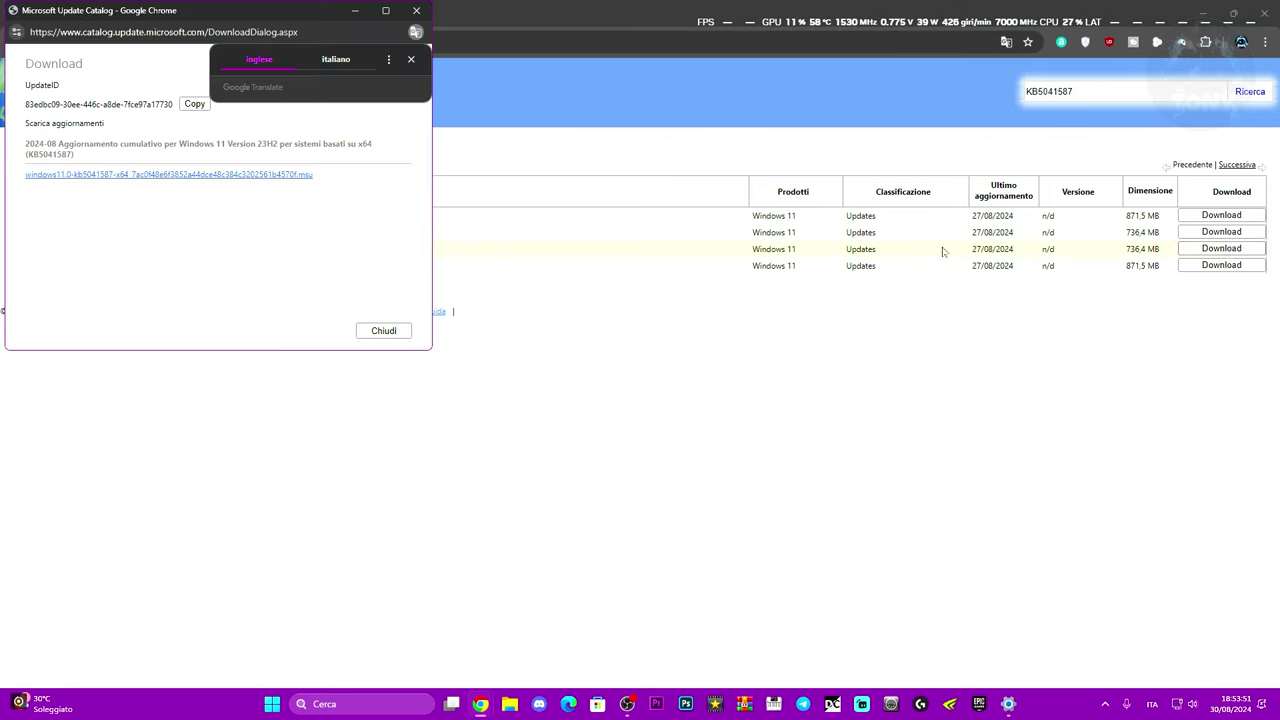
click(418, 60)
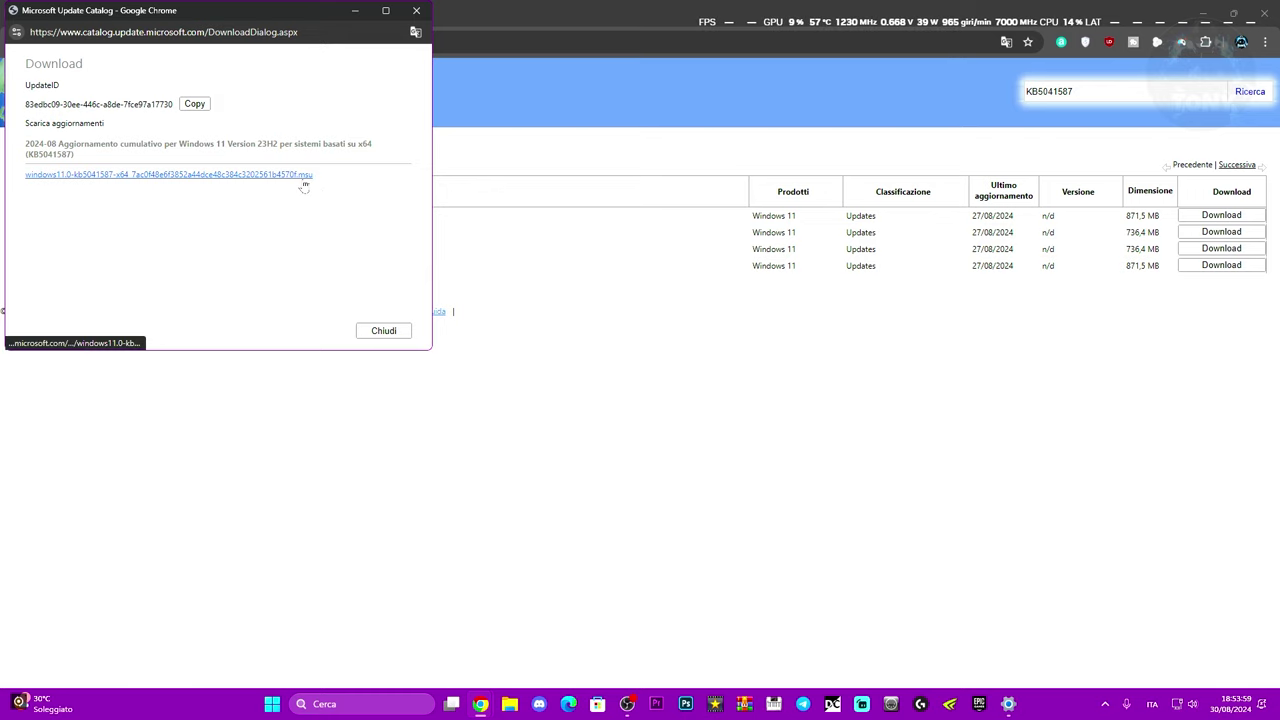
click(254, 176)
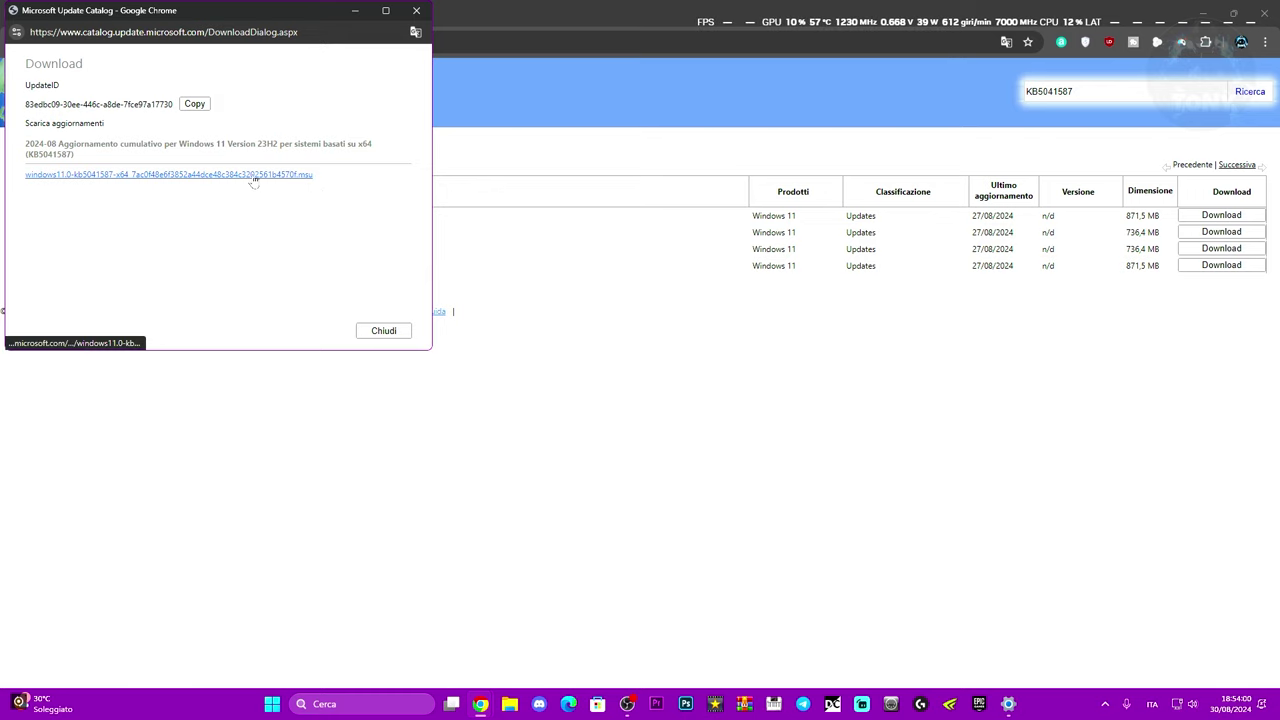
click(414, 12)
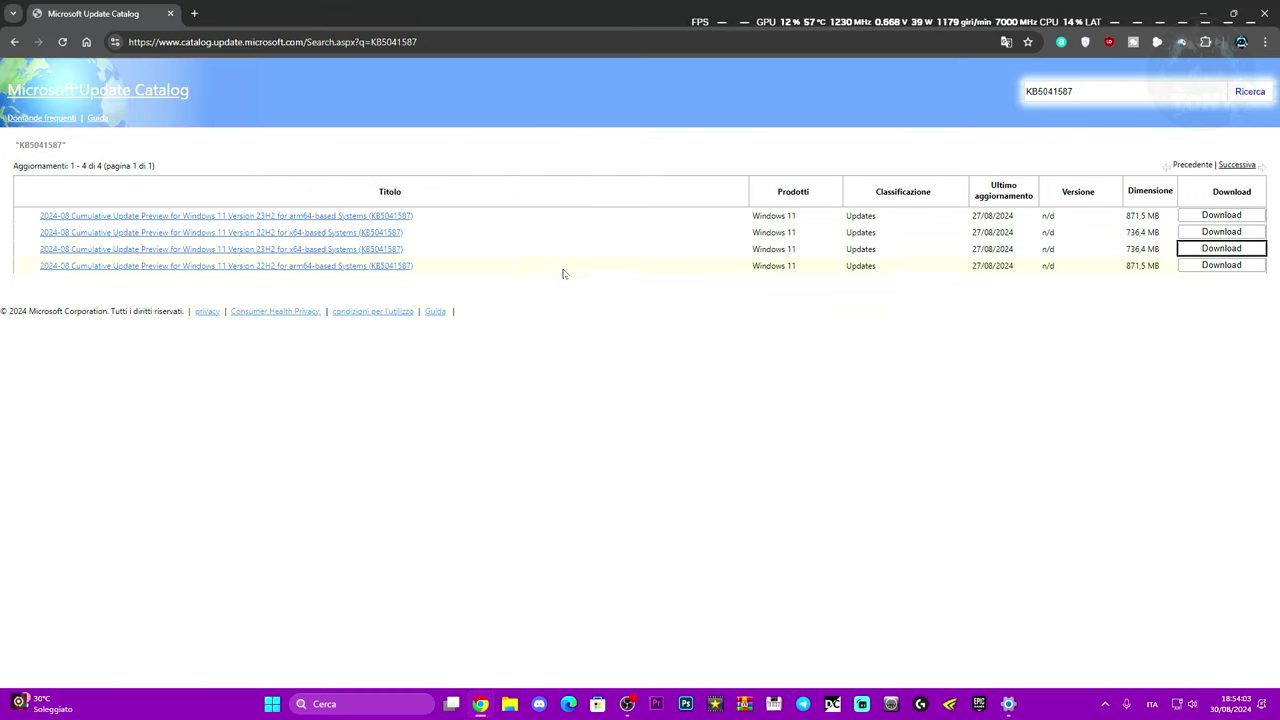
Minimise the browser and move fix.bat into the desktop icon grid below the nvidiaProfil archive
click(1203, 14)
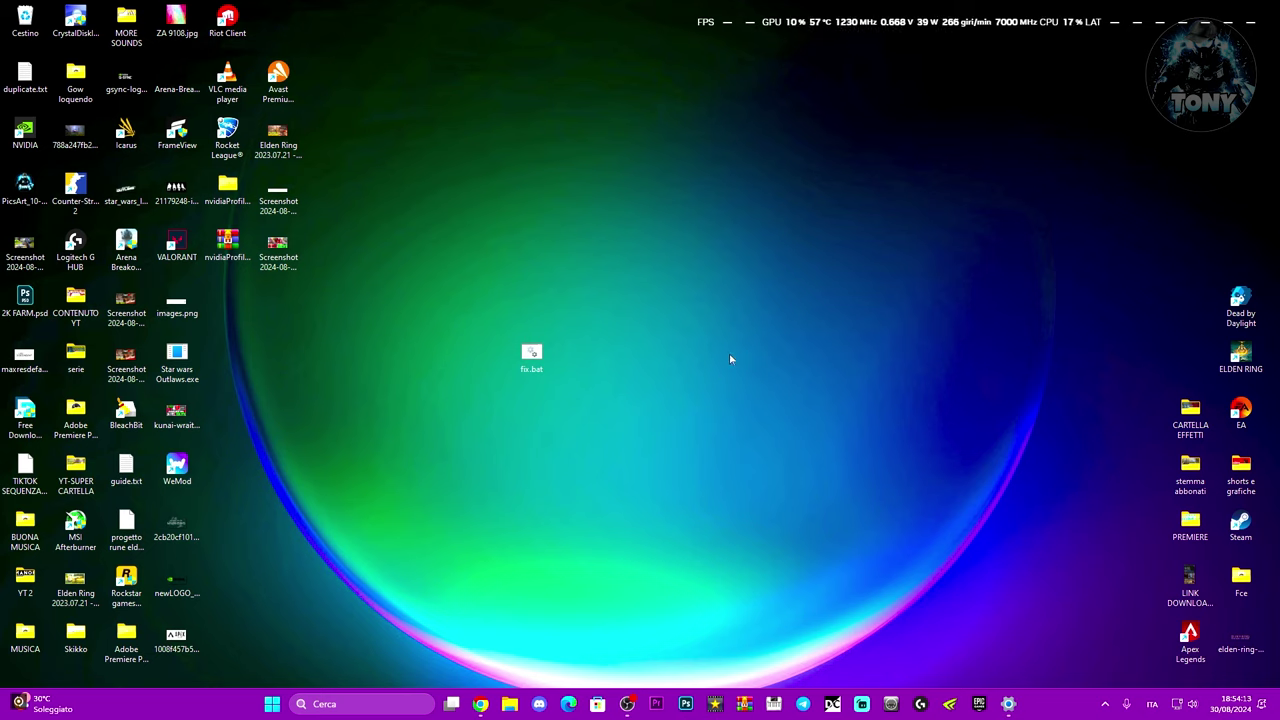
drag(531, 356, 230, 300)
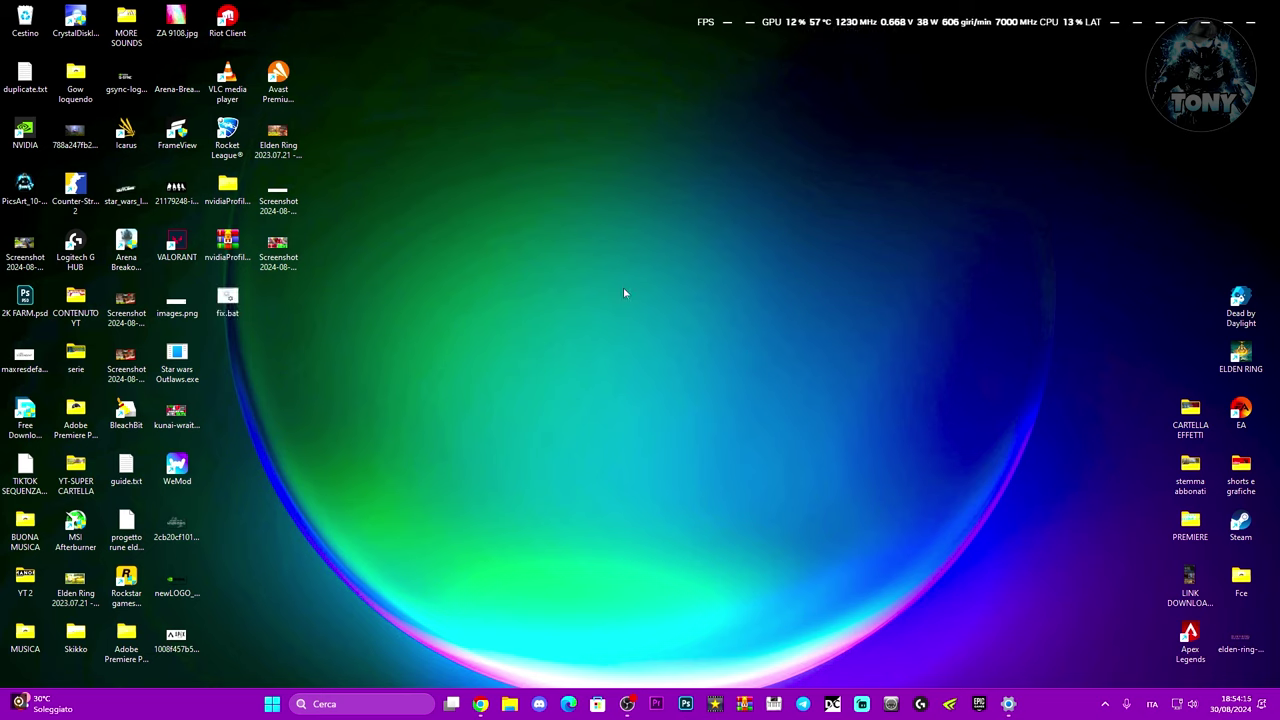